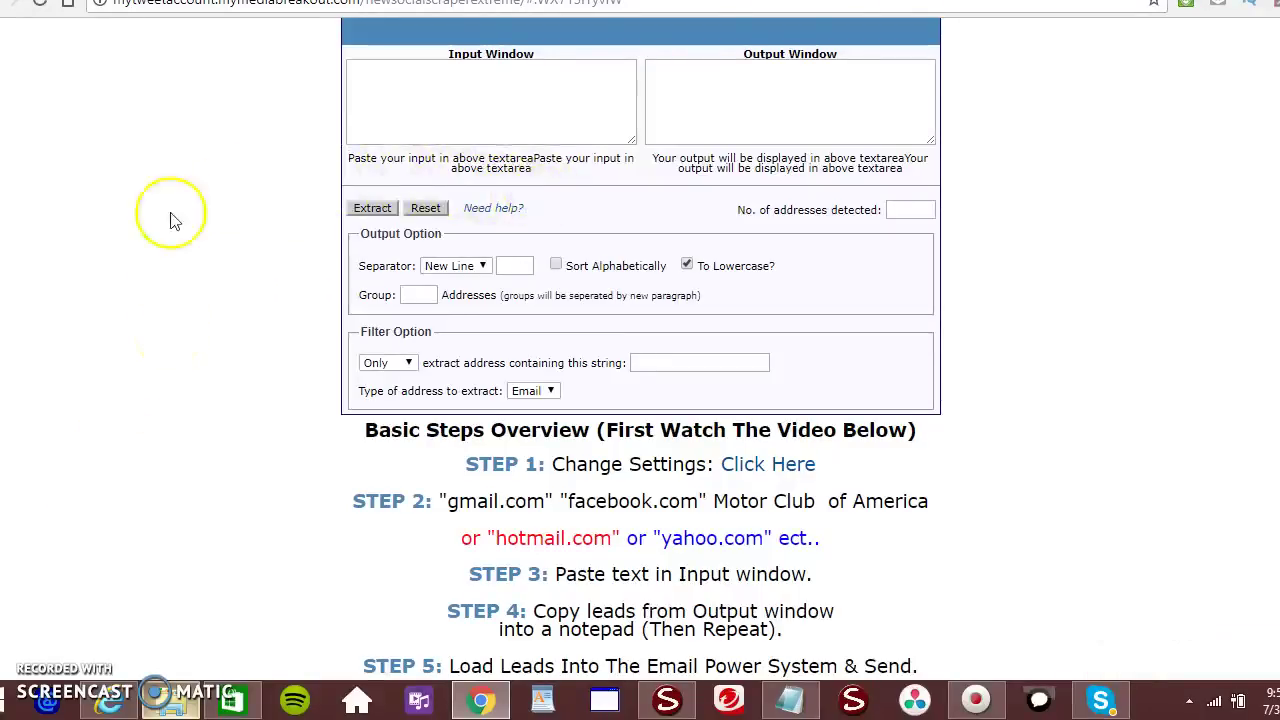
key(alt+Home)
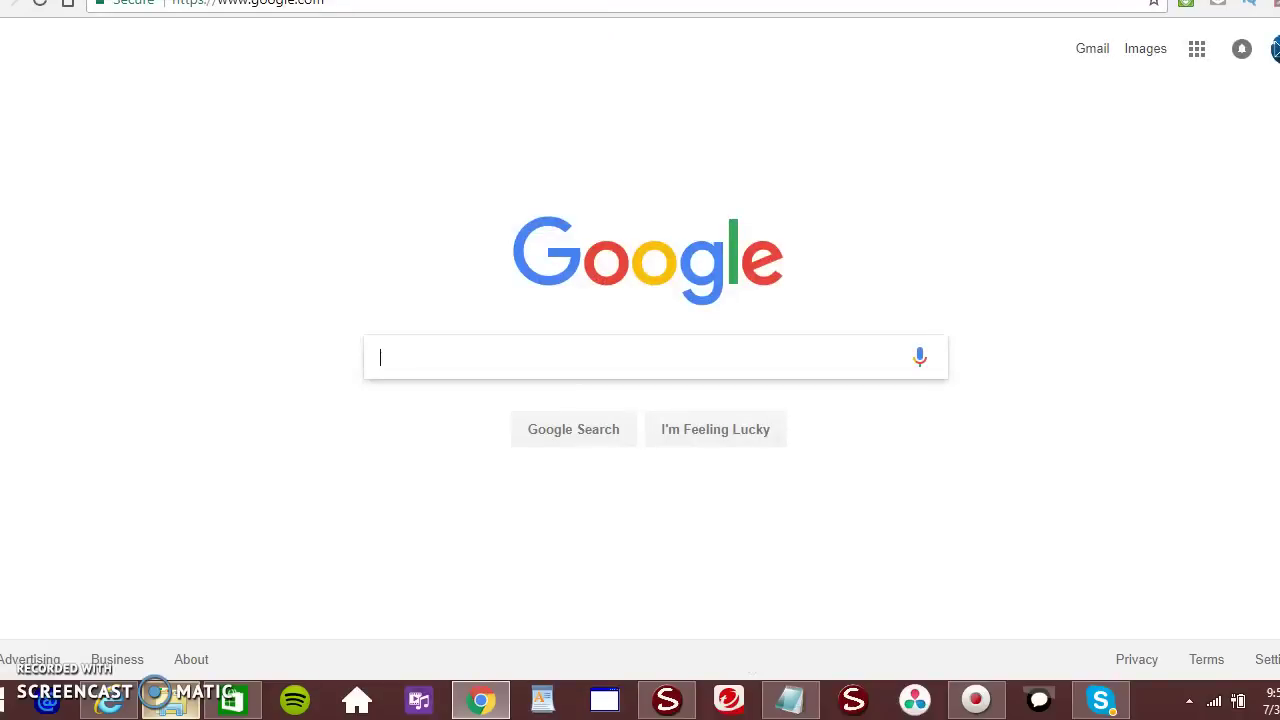
key(alt+Left)
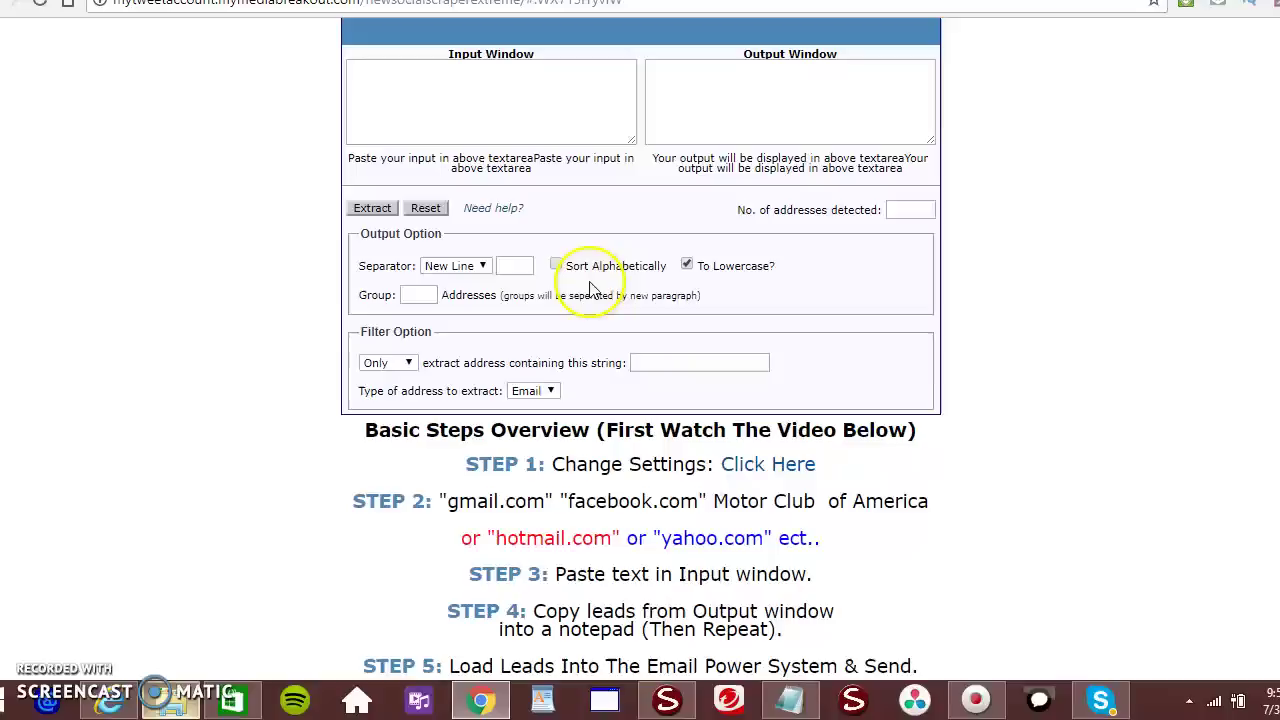
In Notepad, copy the first search phrase, "gmail.com" "facebook.com" Motor Club of America, and minimize the window
click(785, 706)
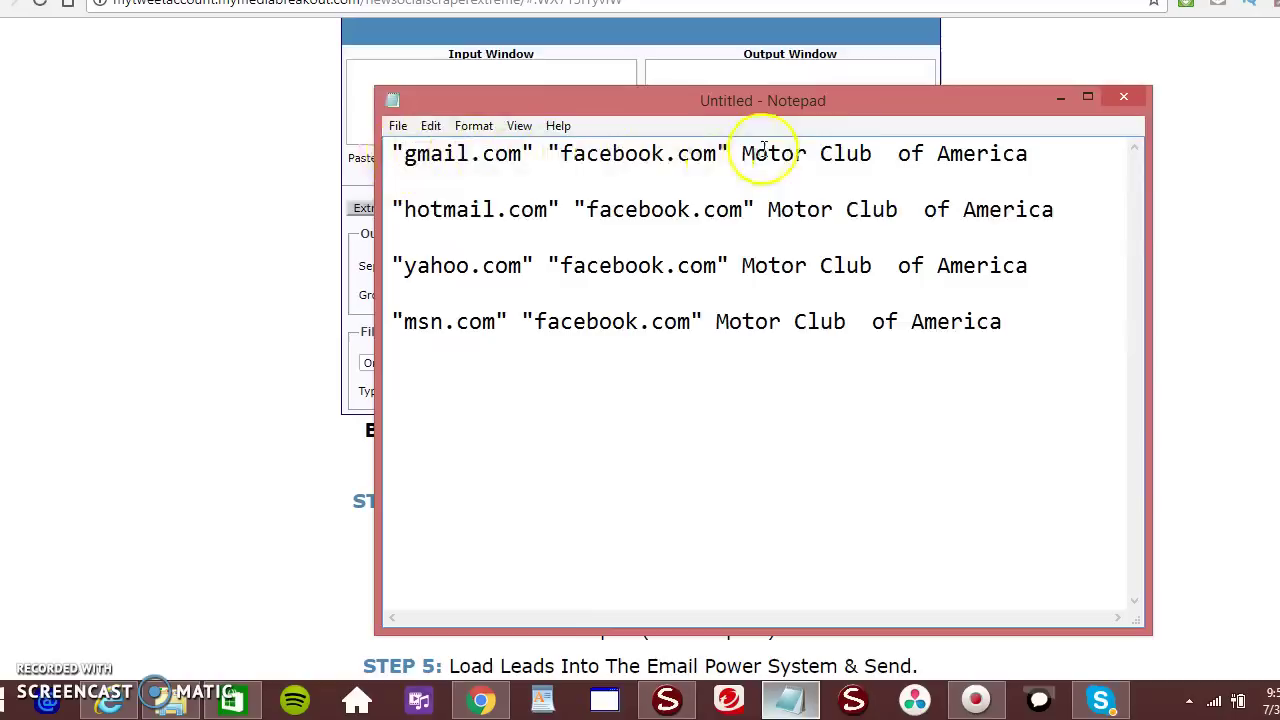
click(401, 209)
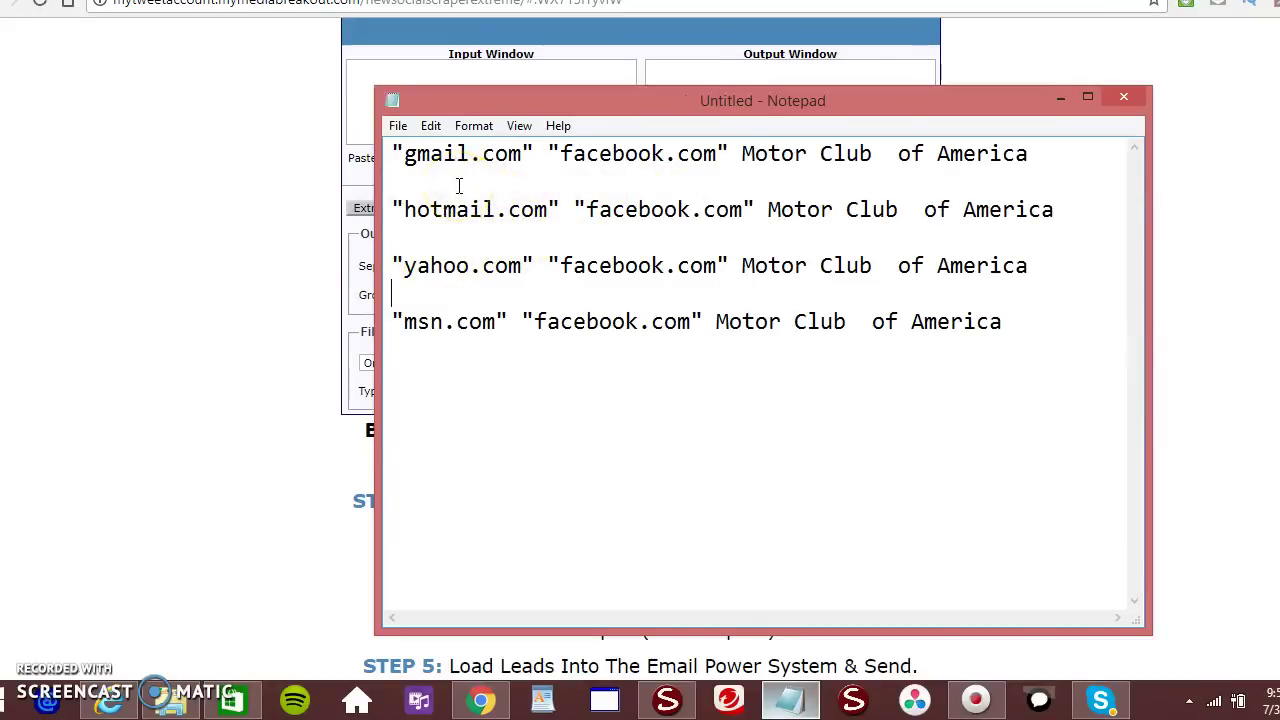
drag(392, 153, 1034, 152)
key(ctrl+c)
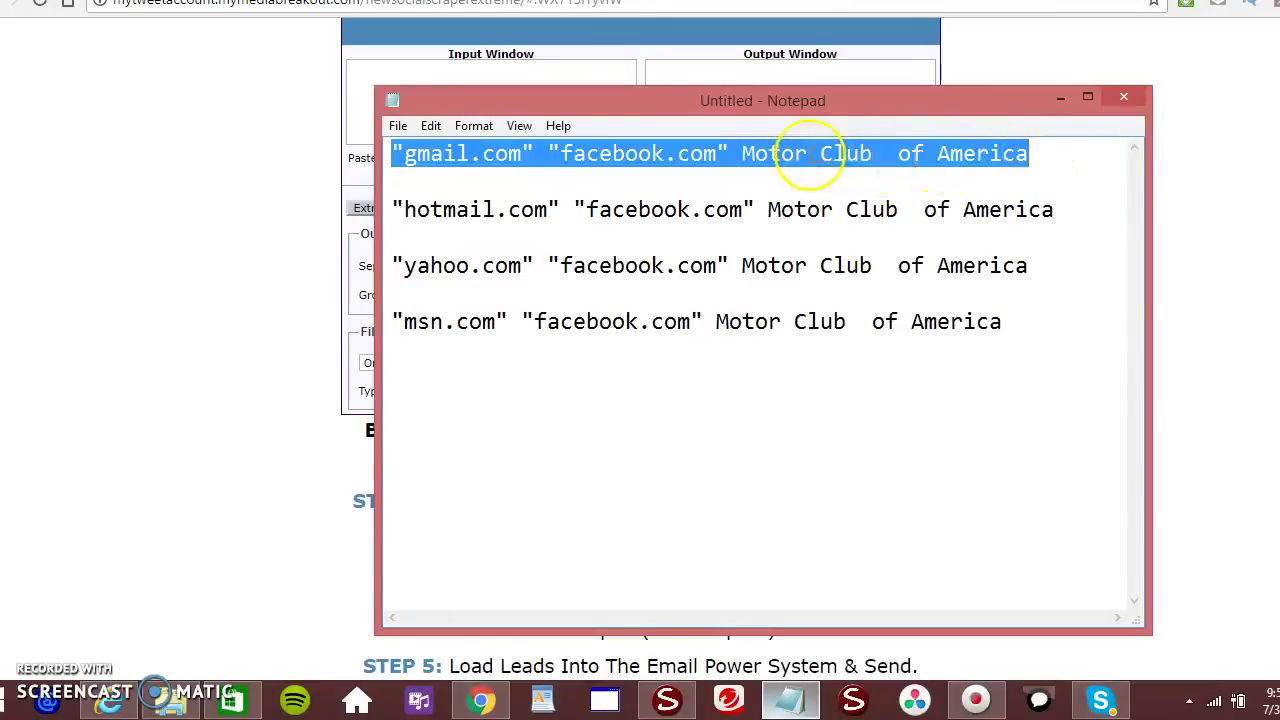
click(1060, 100)
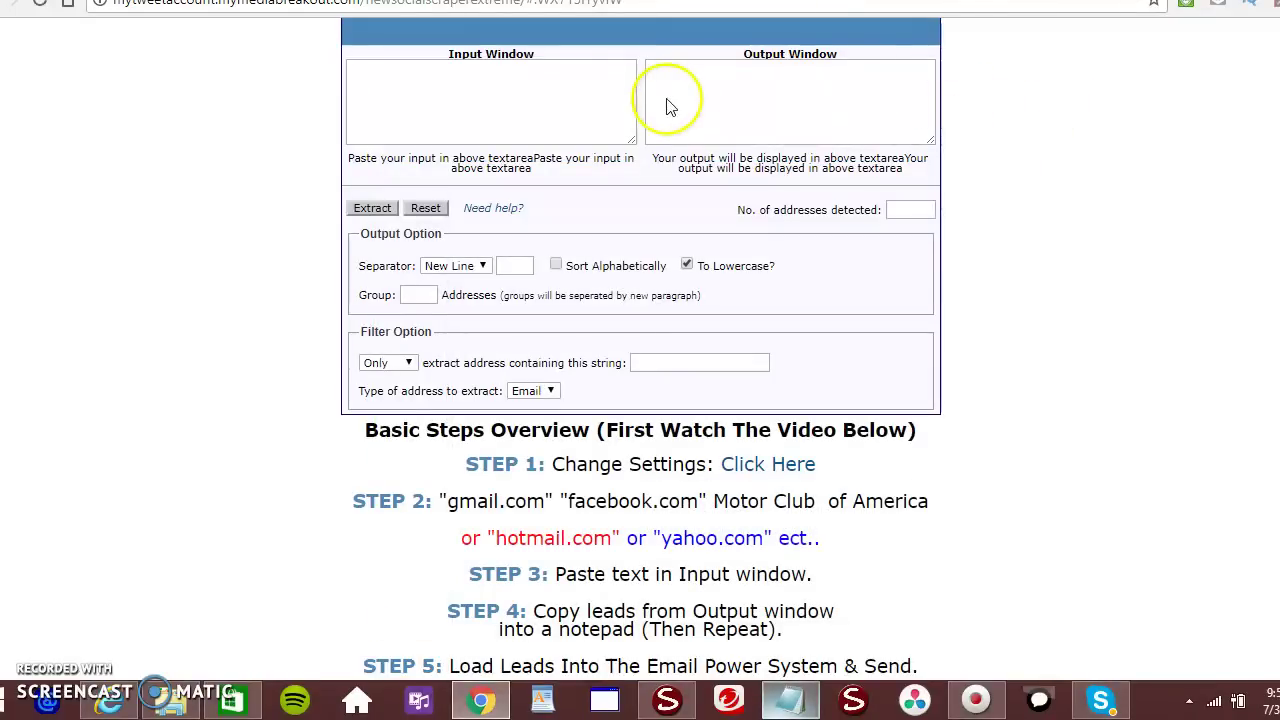
Search Google for the copied phrase "gmail.com" "facebook.com" Motor Club of America
key(ctrl+Tab)
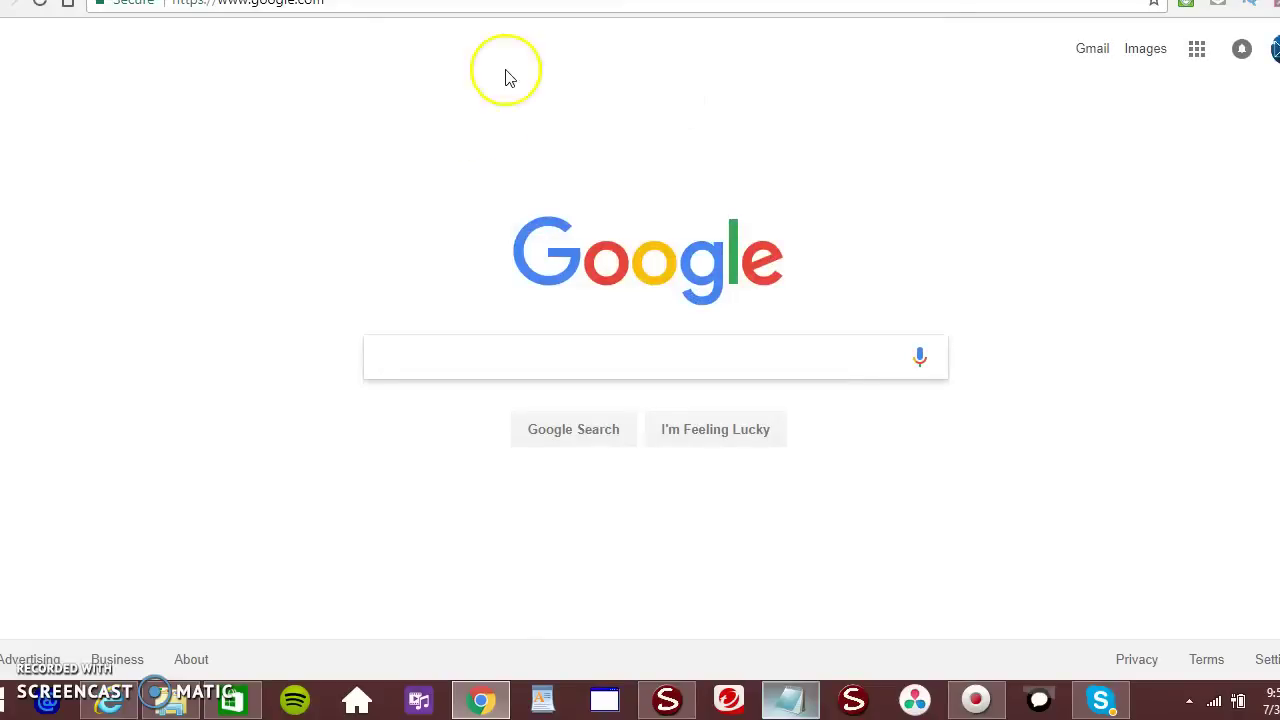
click(411, 358)
key(ctrl+v)
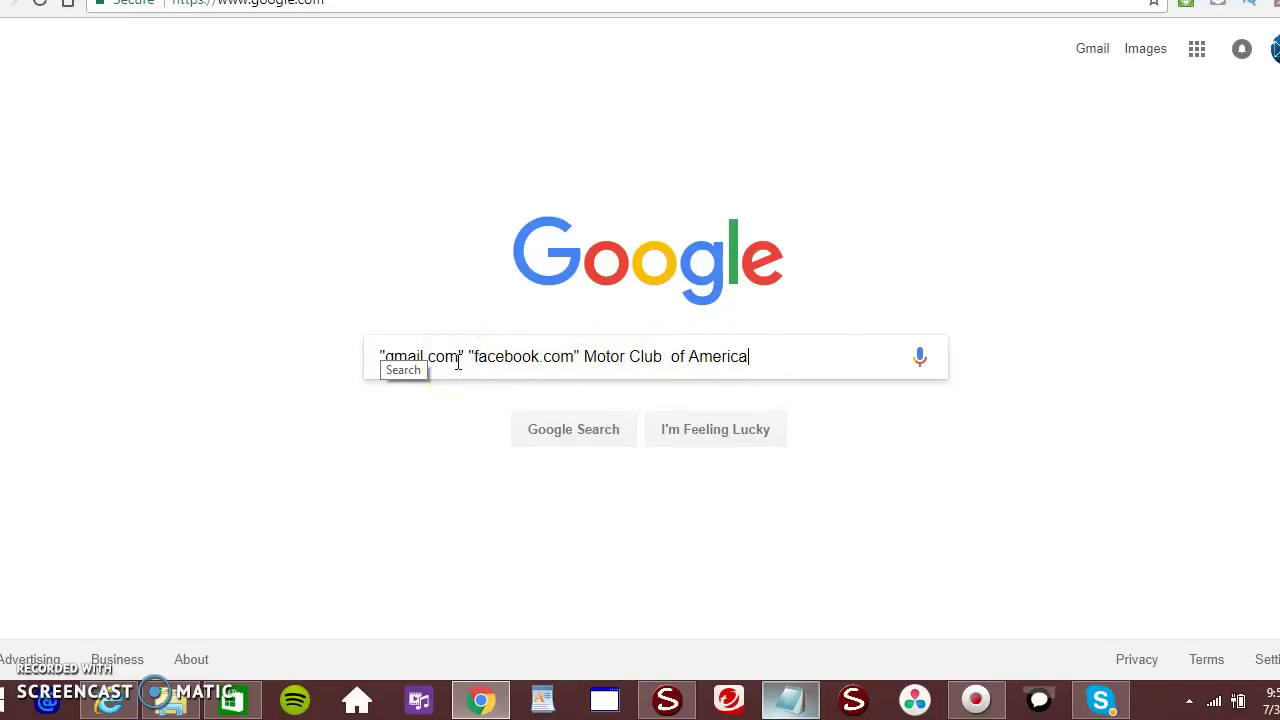
key(Return)
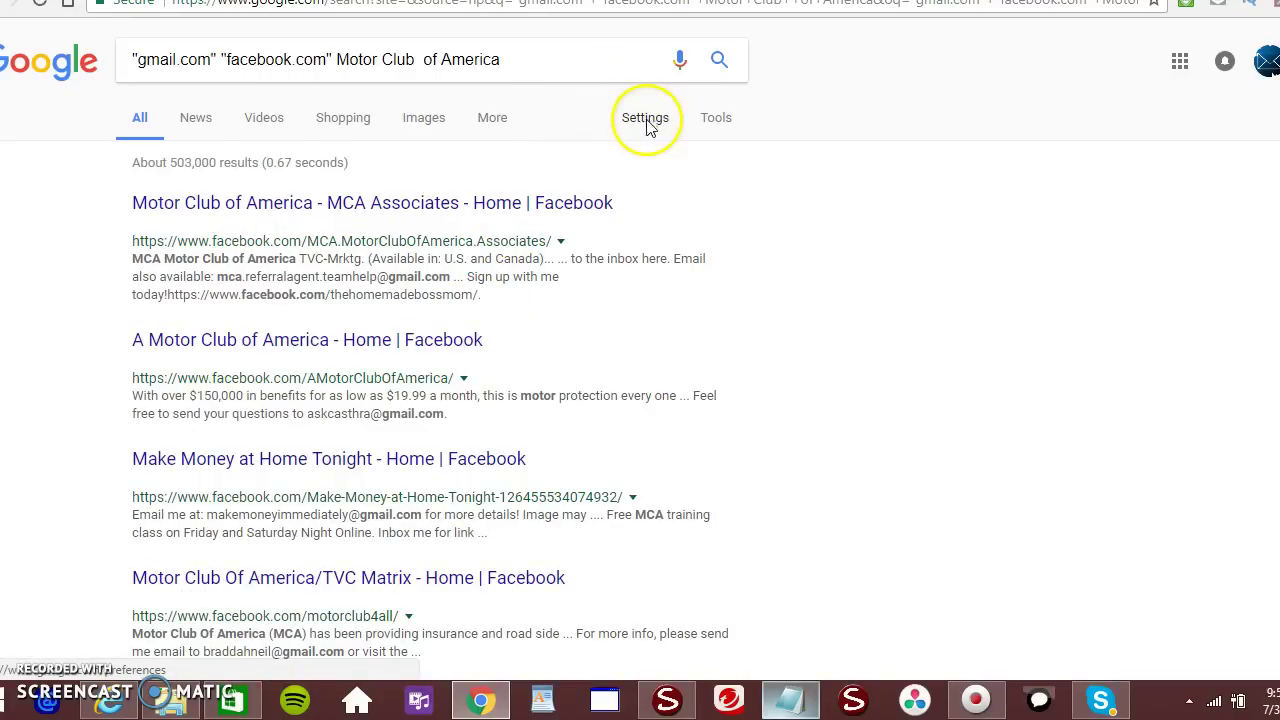
Set Google's search settings to 100 results per page and save the preferences
click(645, 119)
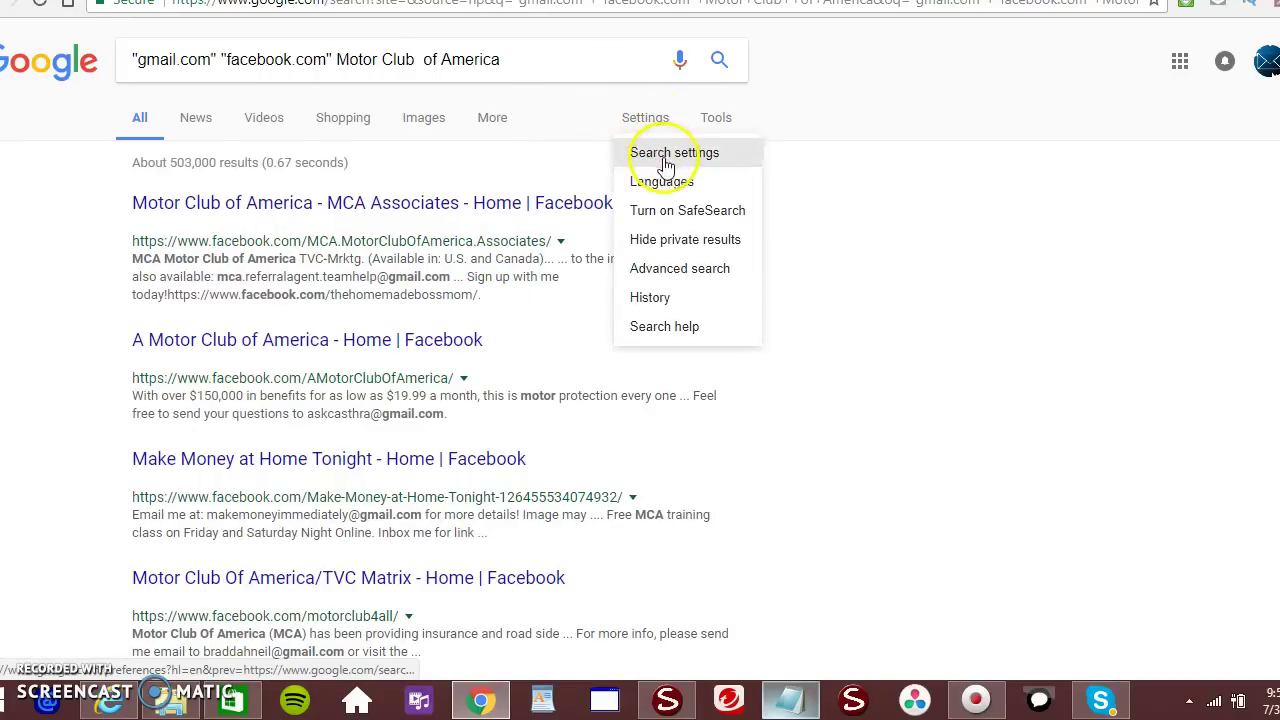
click(666, 155)
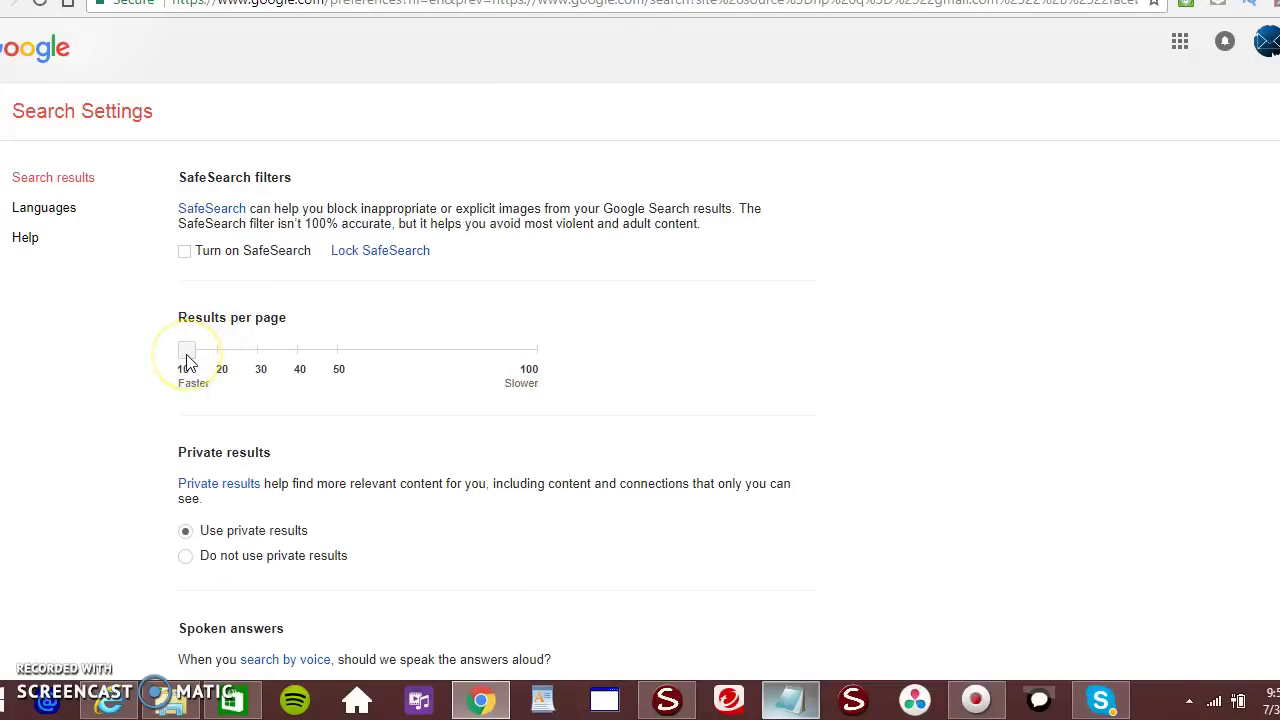
drag(205, 362, 530, 362)
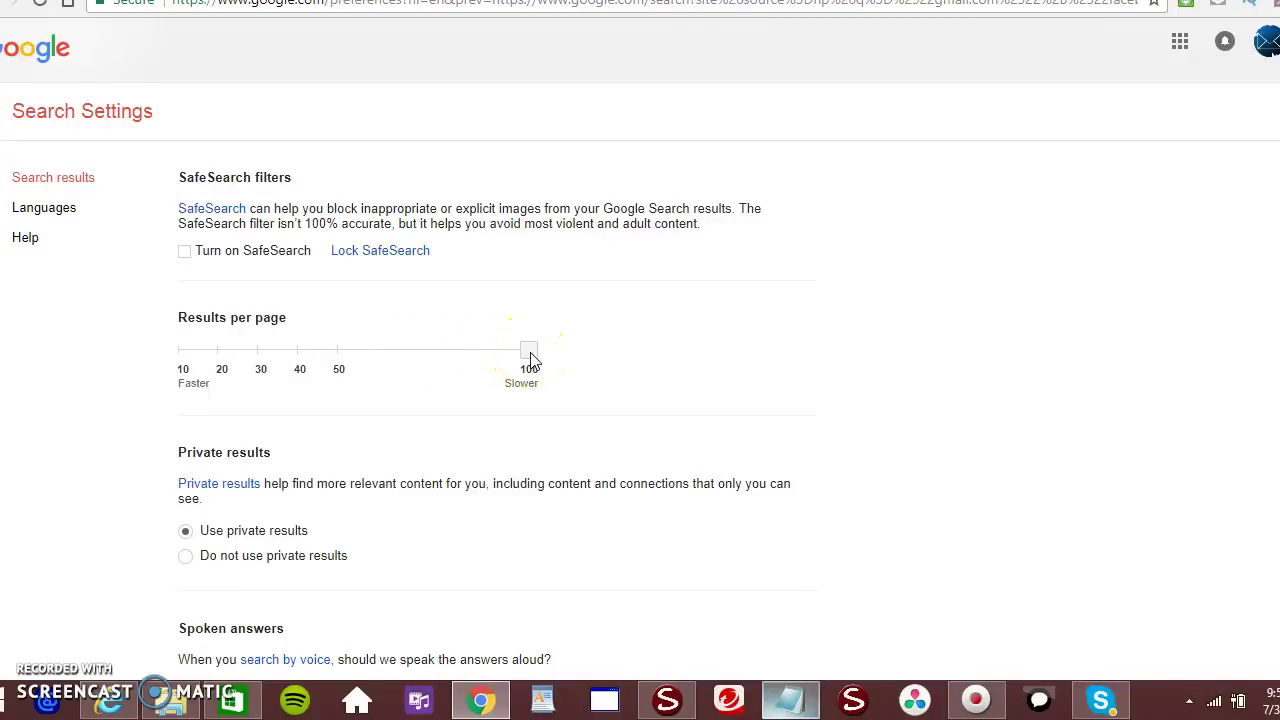
scroll(917, 430, down, 5)
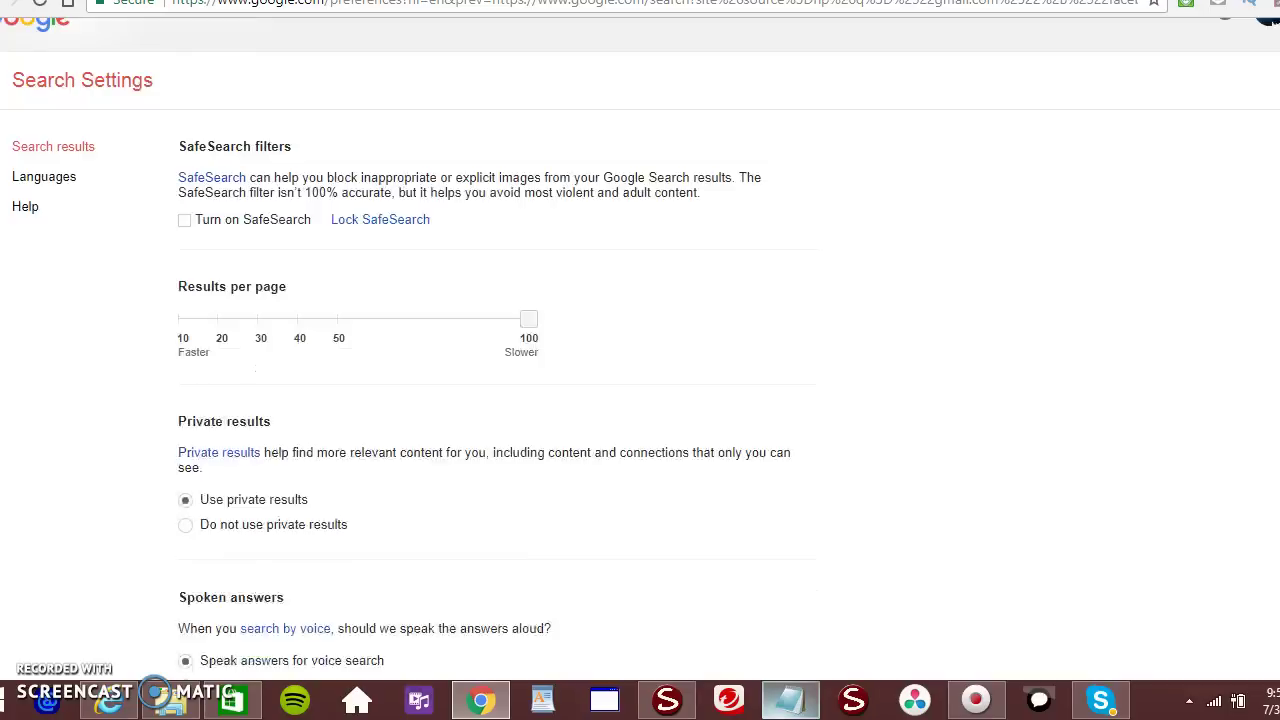
click(917, 430)
click(694, 563)
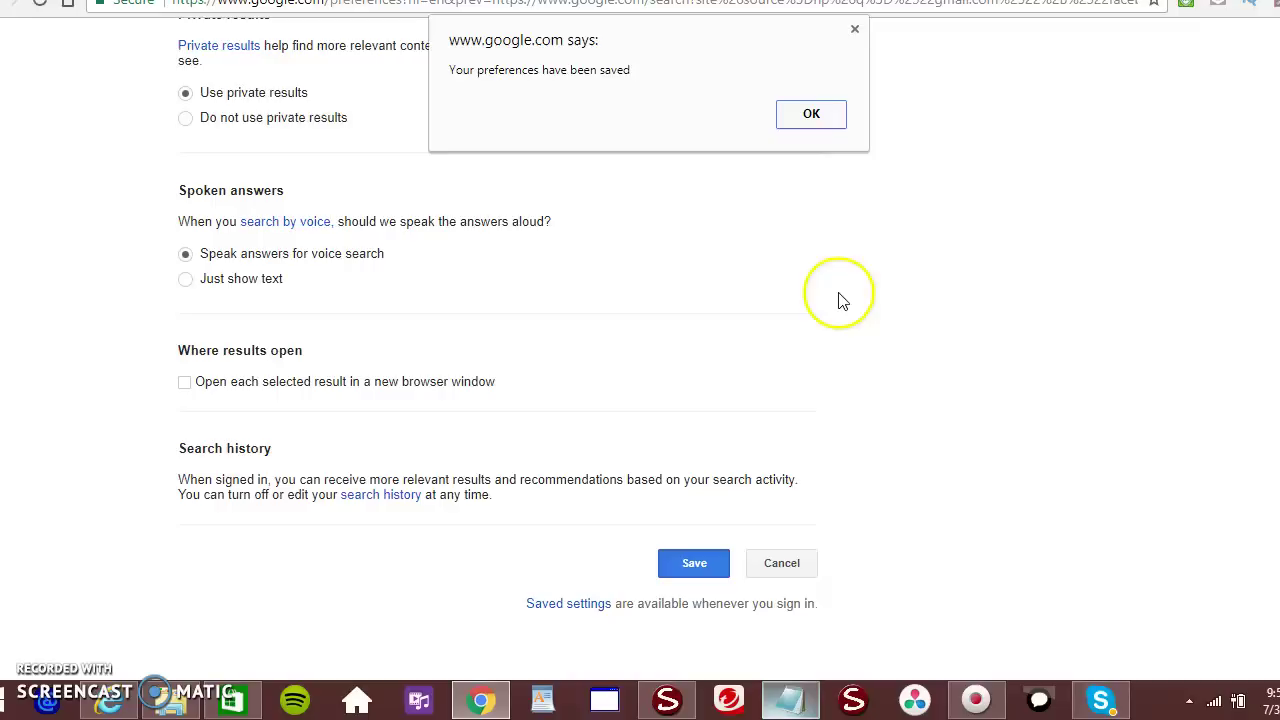
click(813, 118)
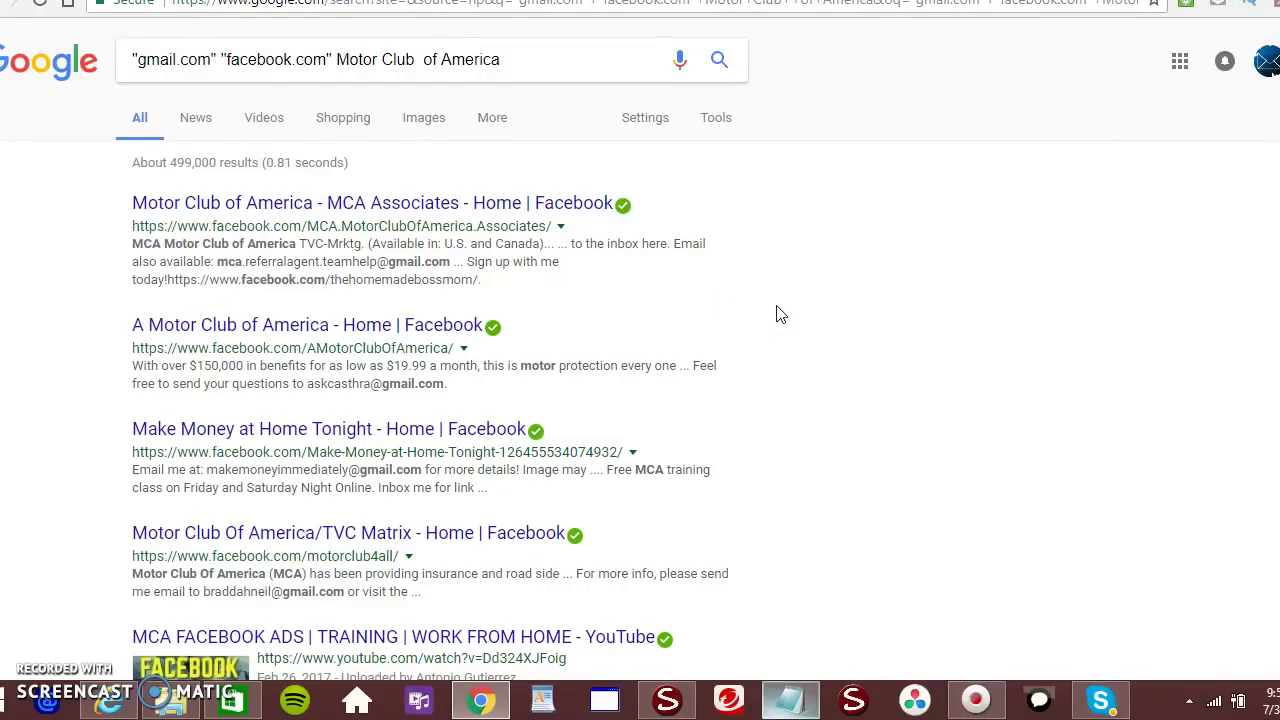
Copy the entire content of the Google results page
key(ctrl+a)
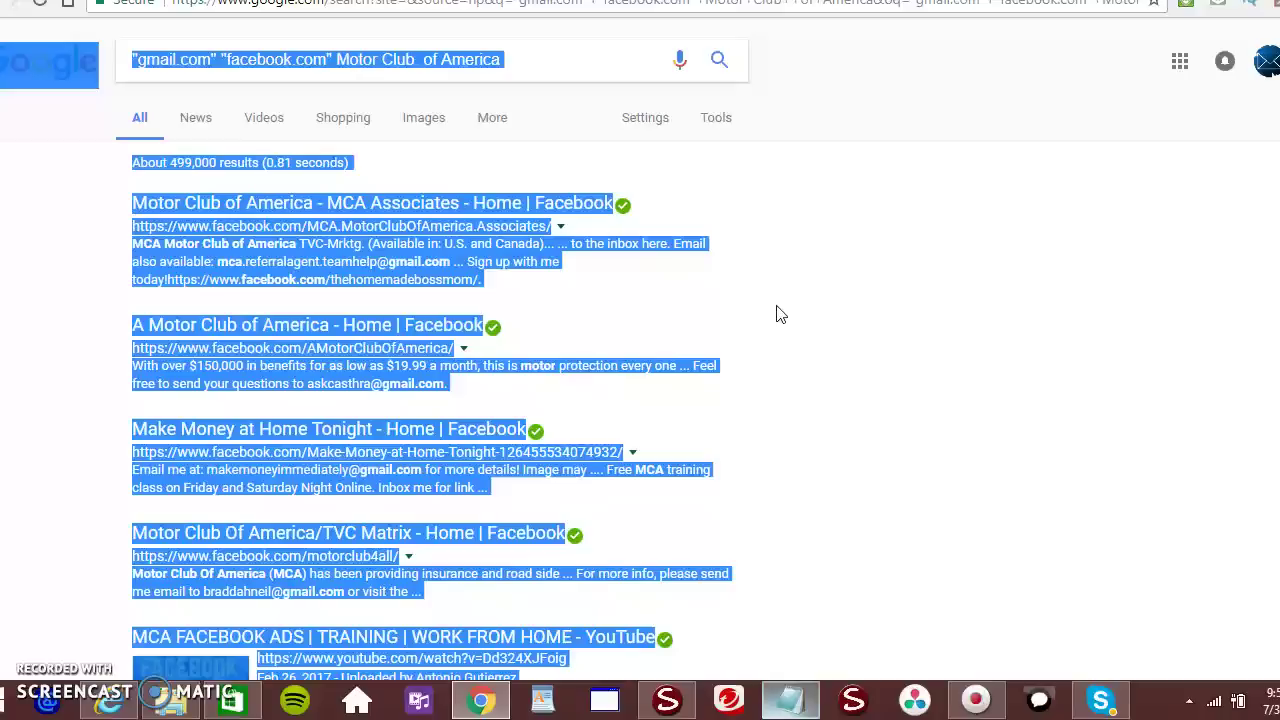
right_click(598, 308)
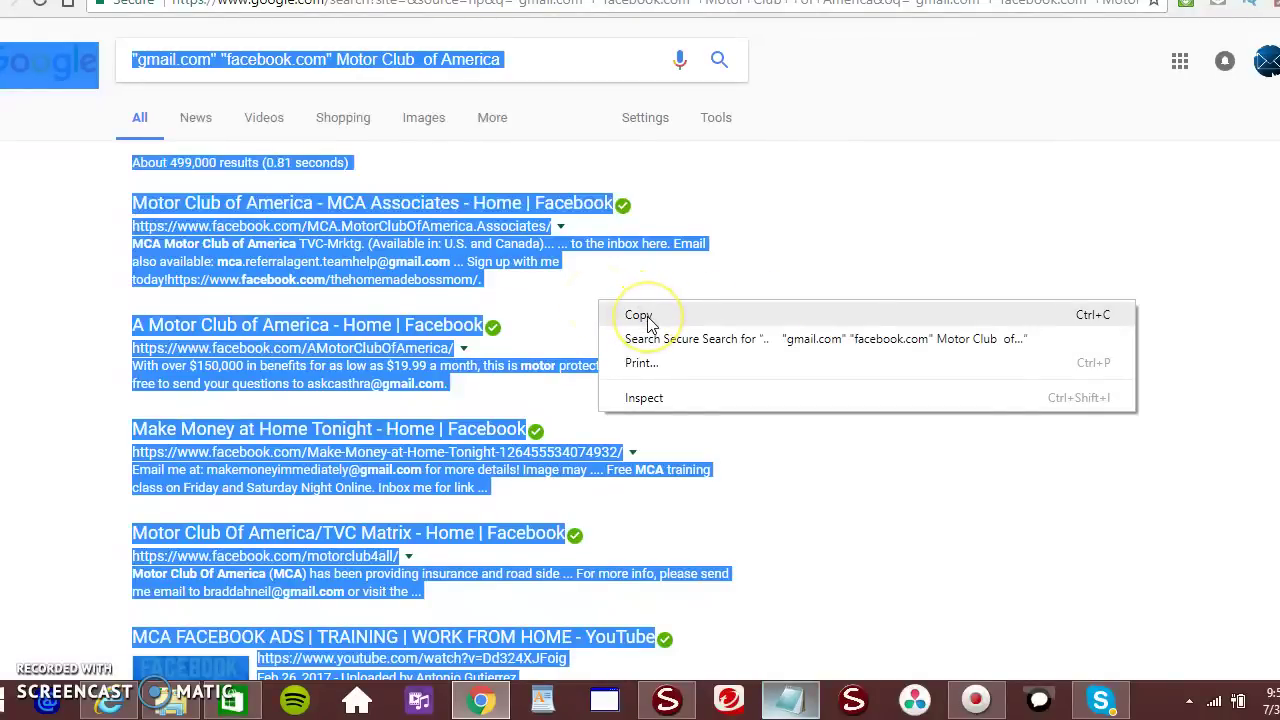
click(640, 315)
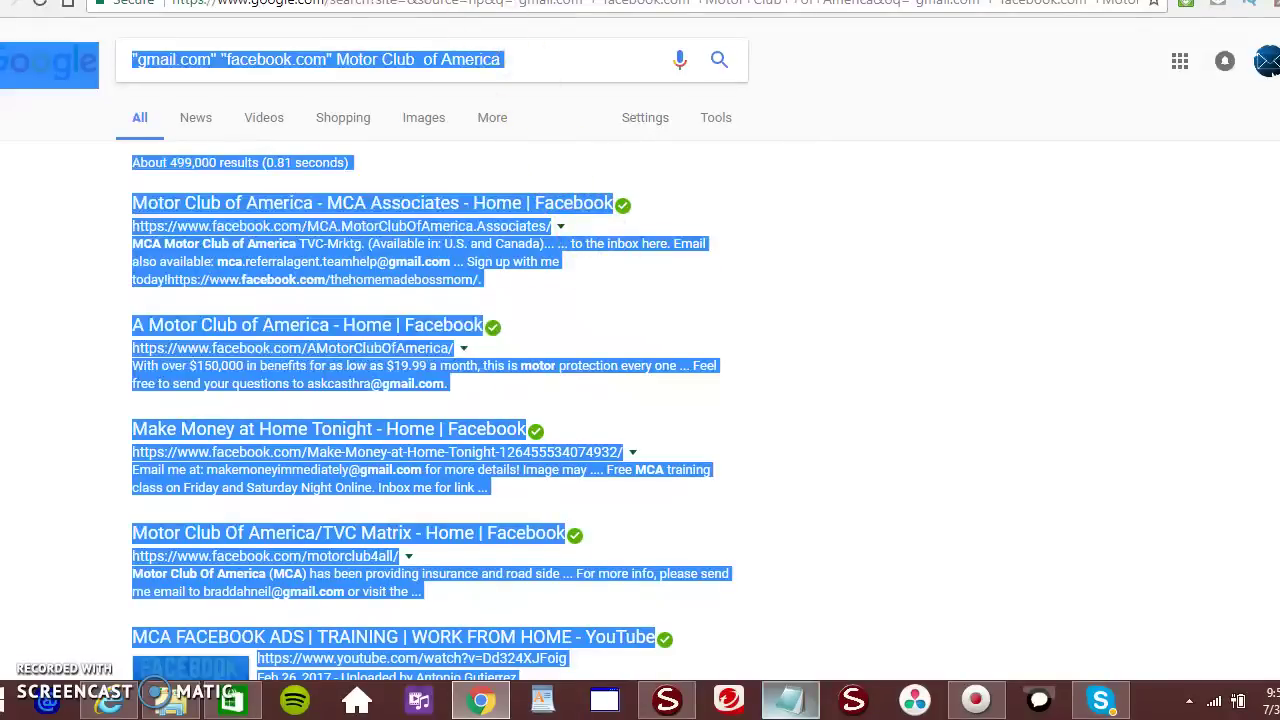
Paste the copied results into the scraper page's Input Window and extract the email addresses
key(ctrl+Tab)
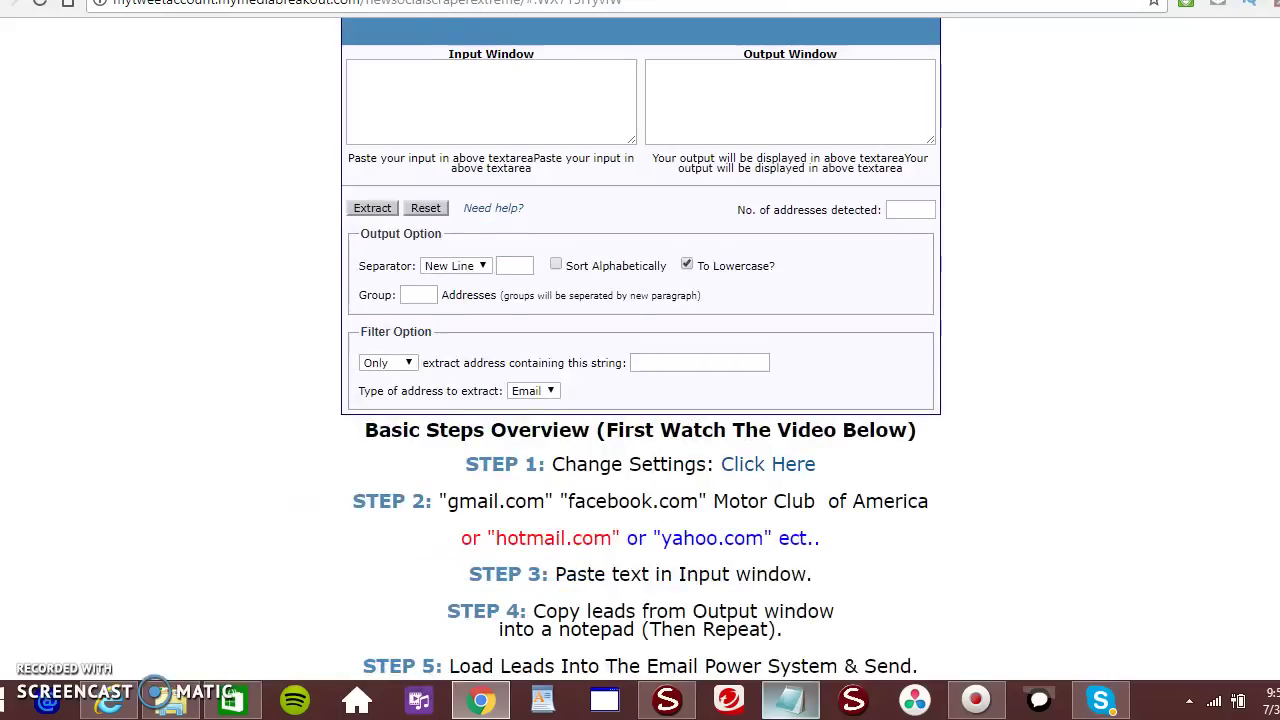
click(401, 72)
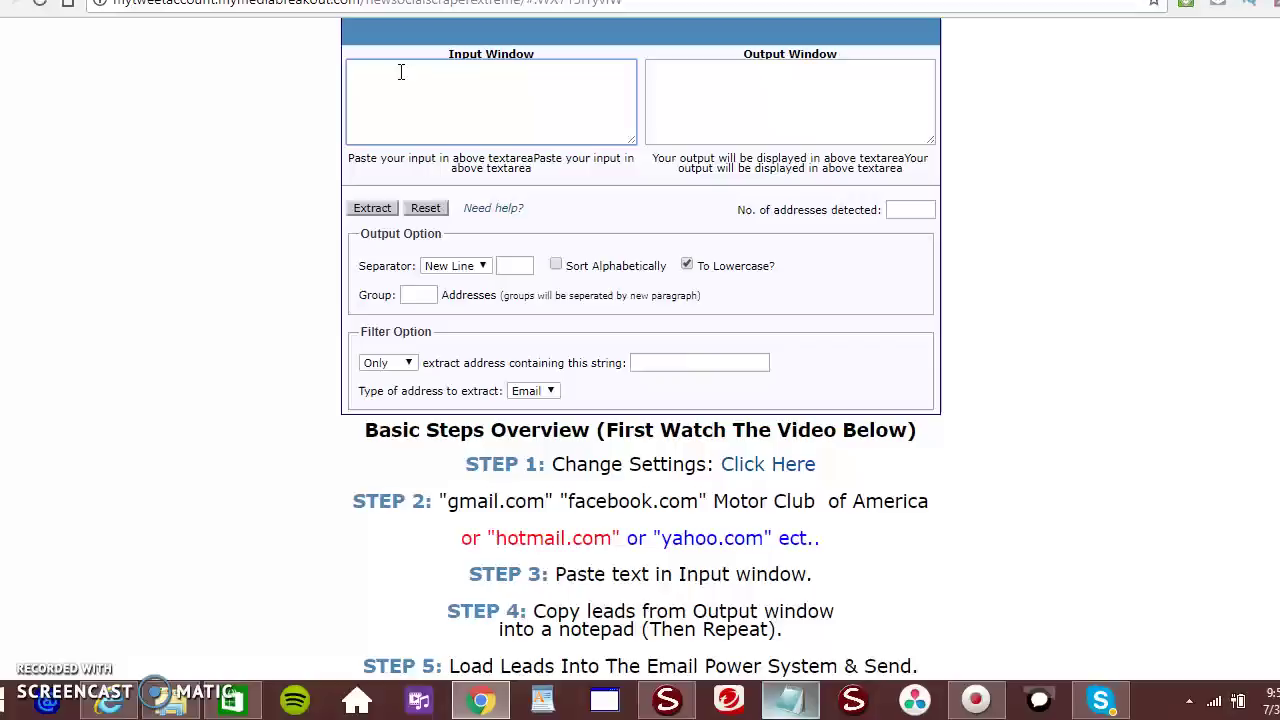
key(ctrl+v)
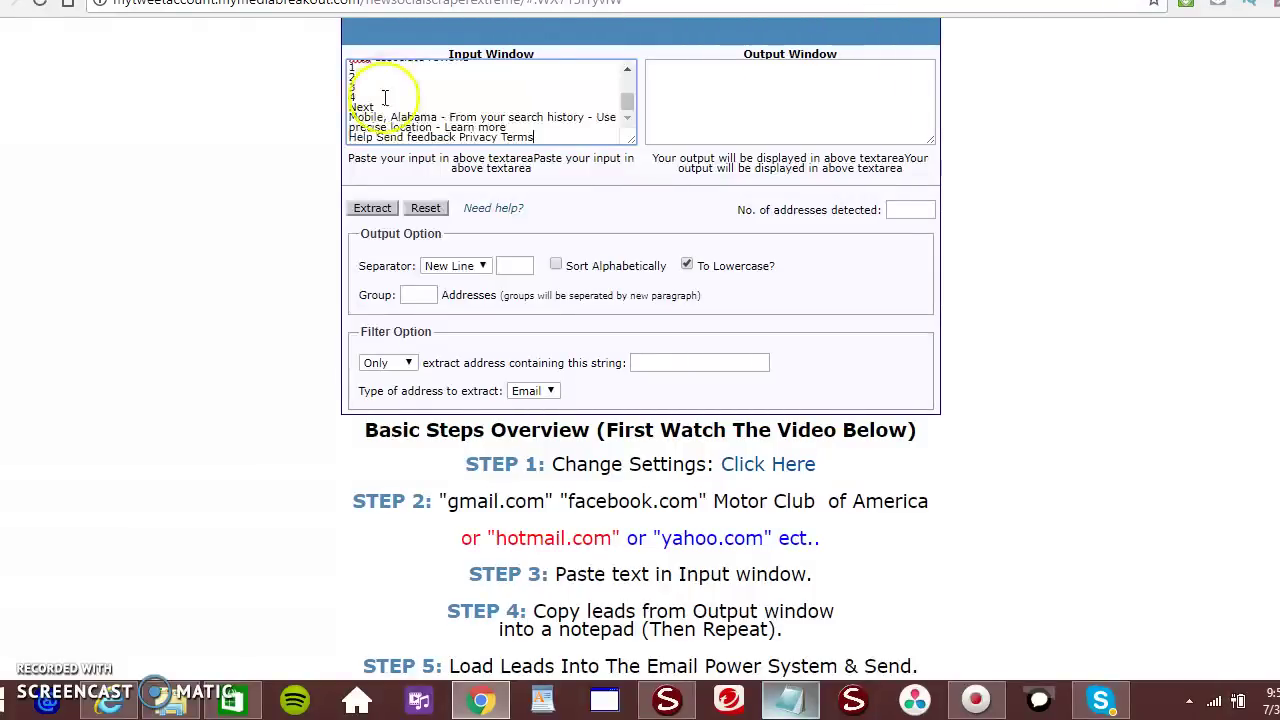
click(374, 212)
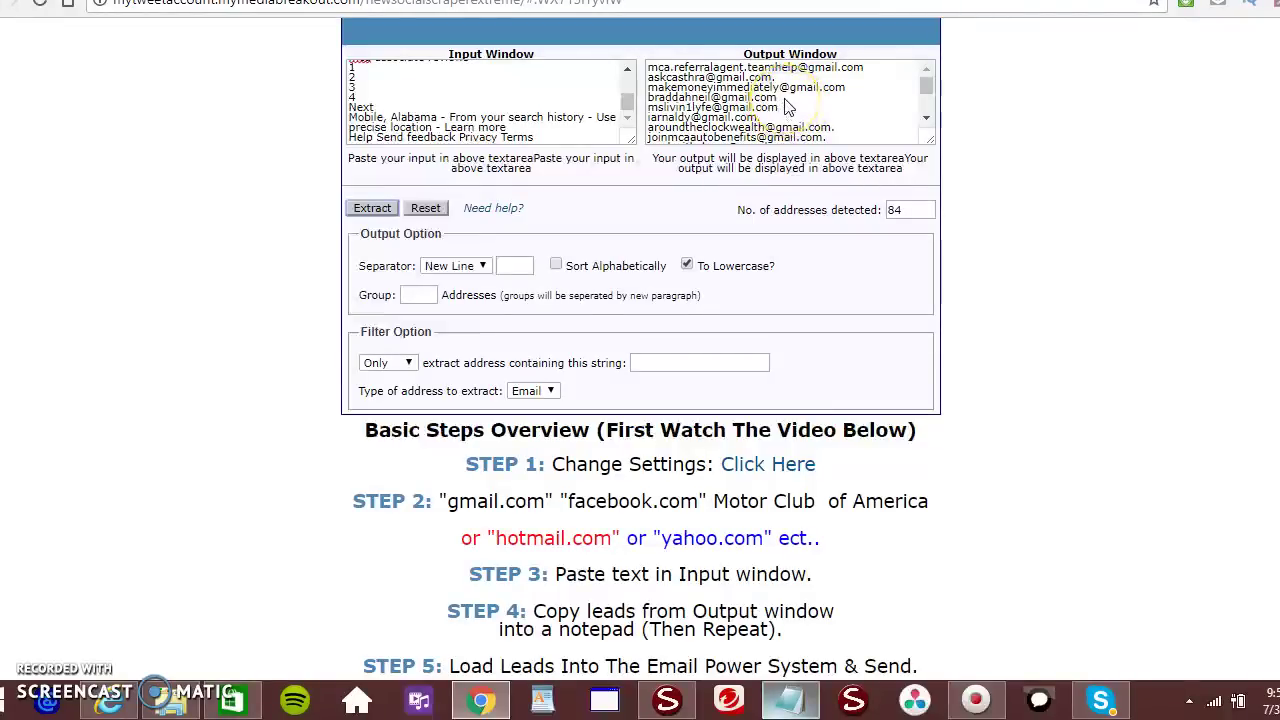
click(787, 107)
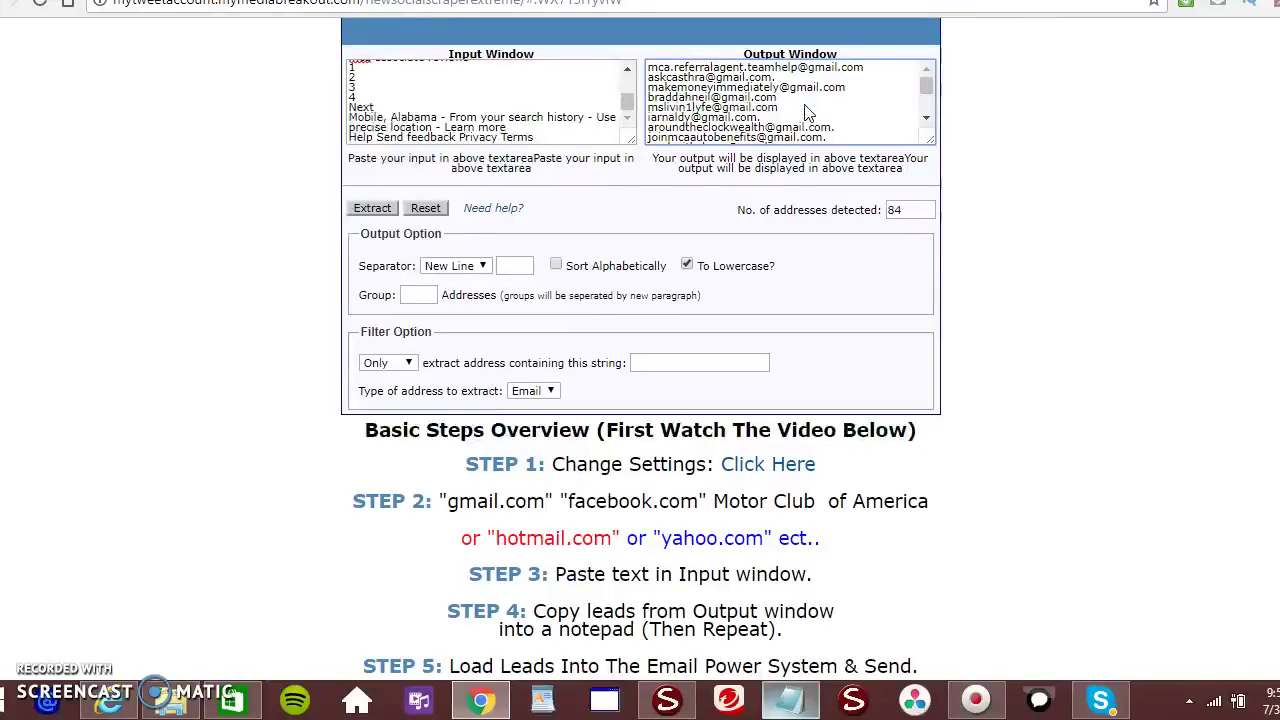
key(ctrl+a)
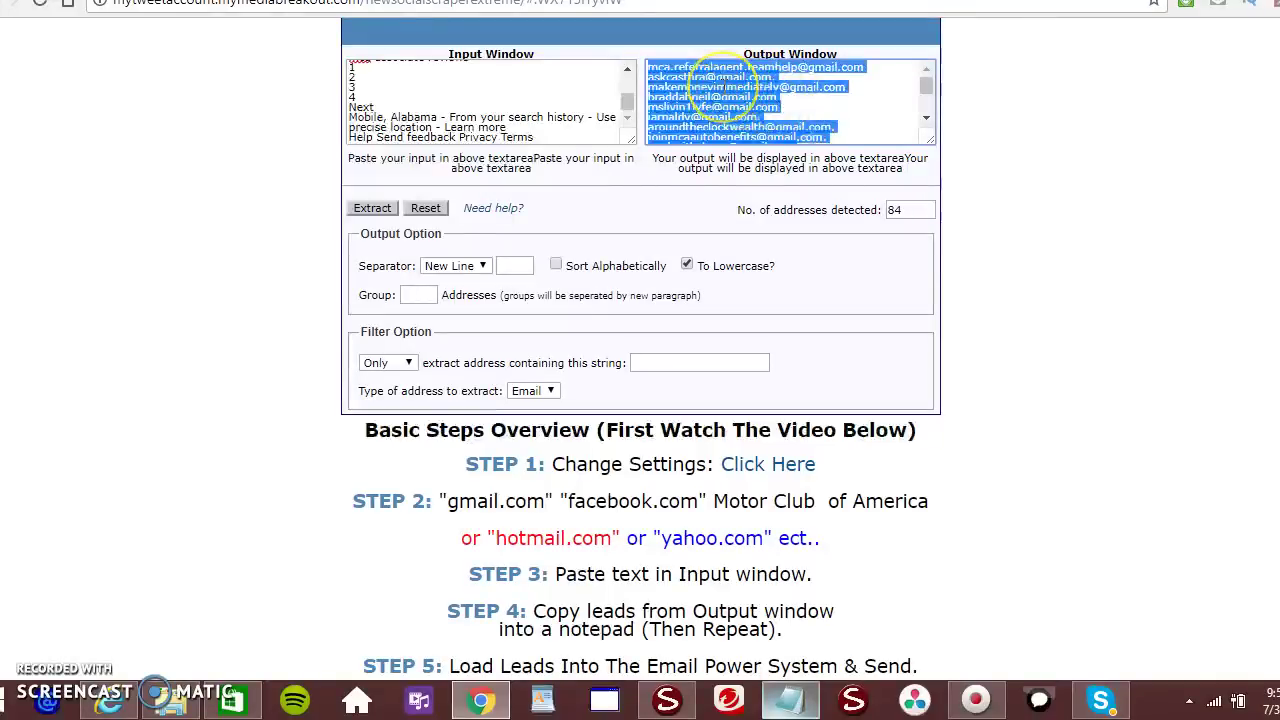
click(722, 90)
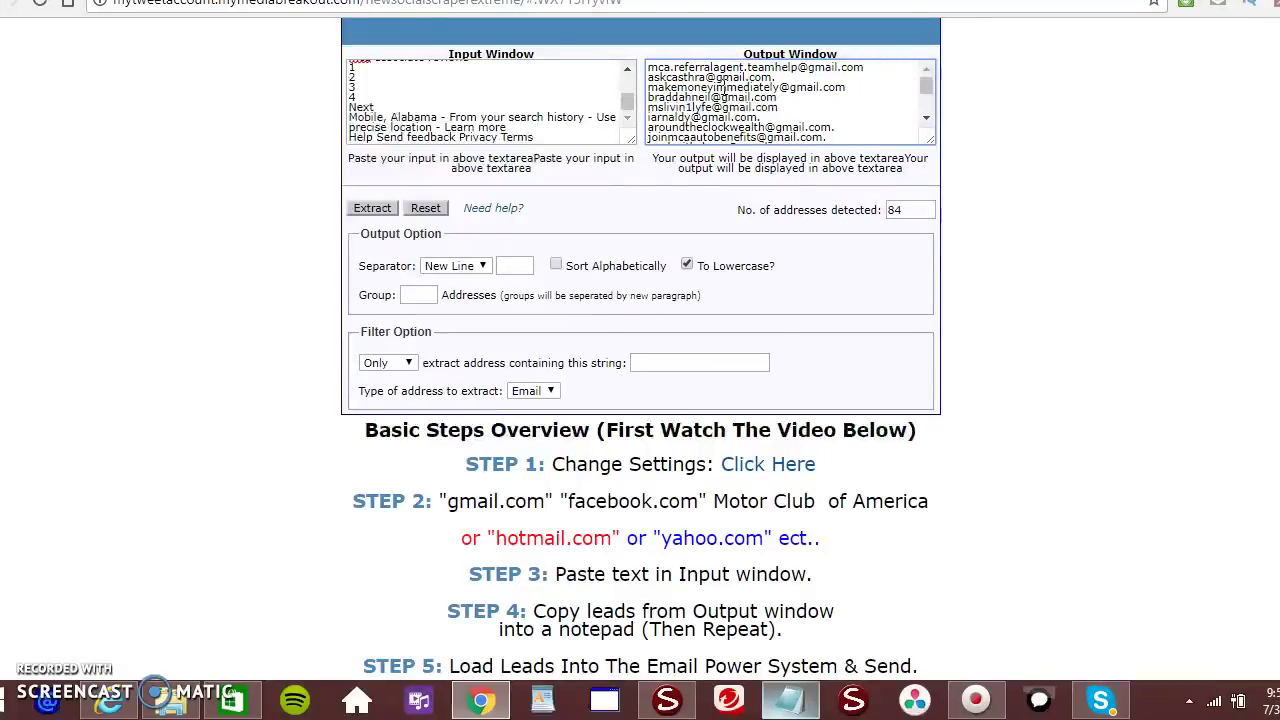
key(ctrl+a)
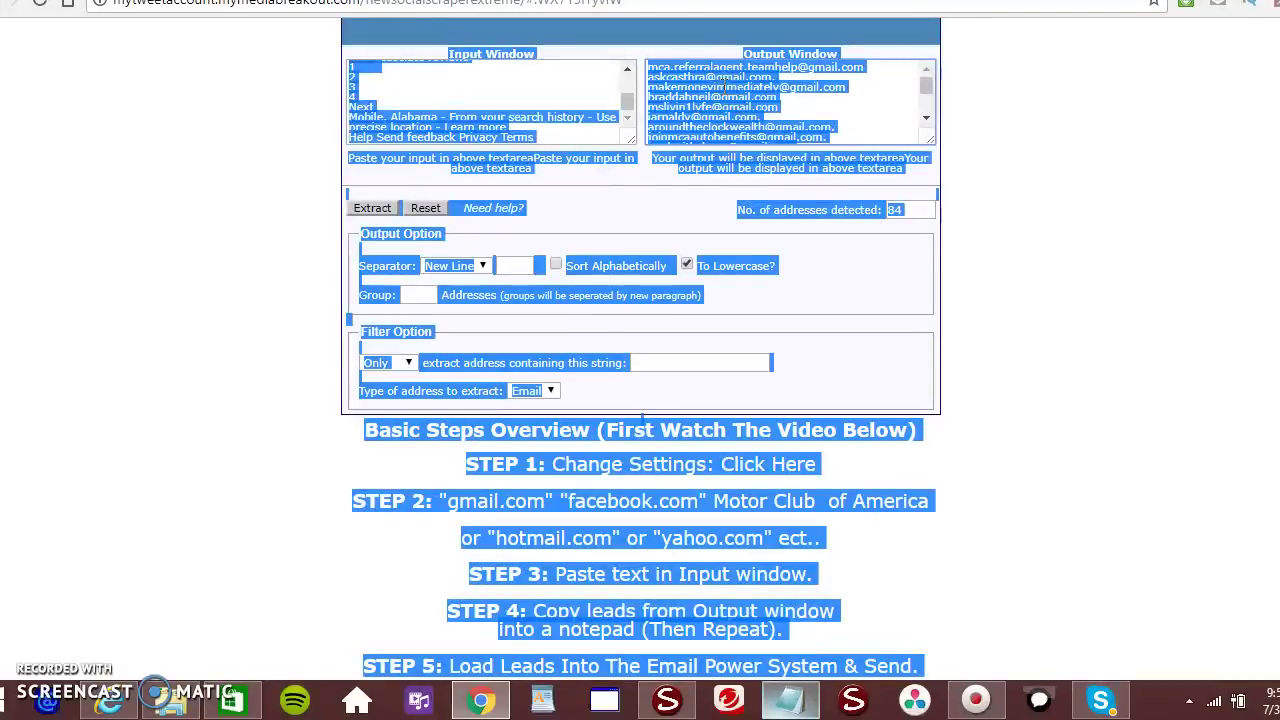
right_click(876, 128)
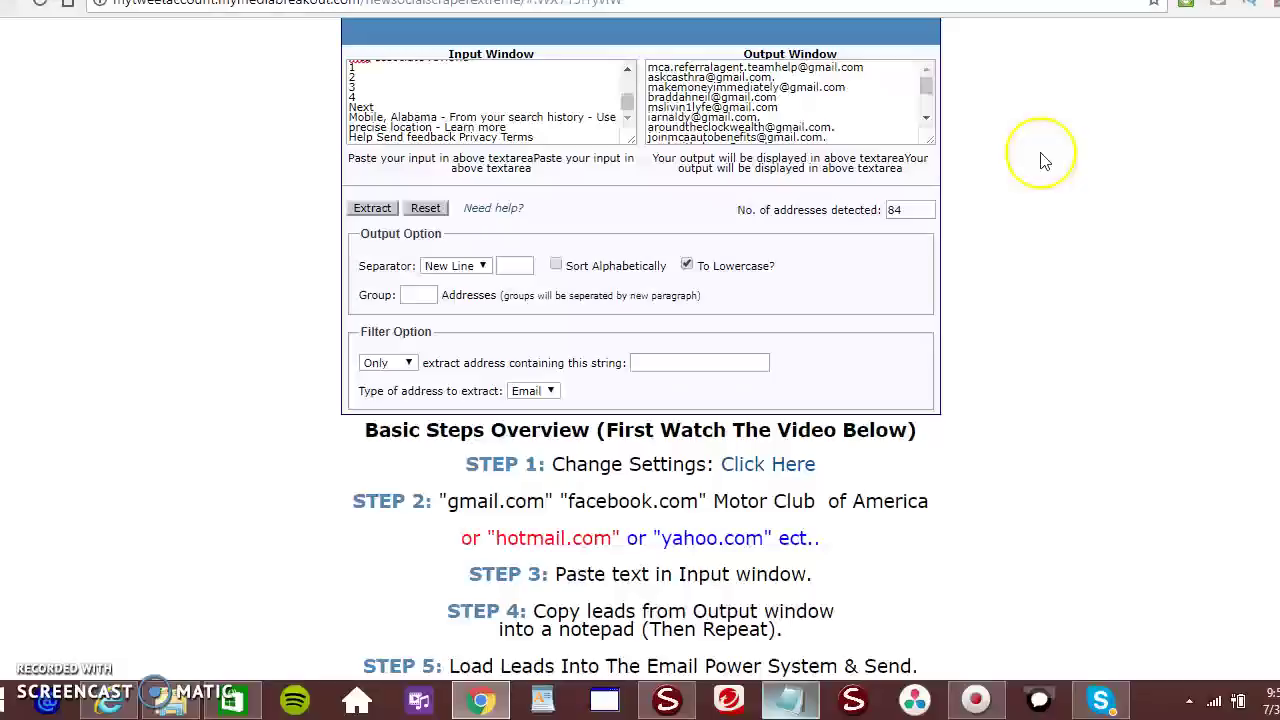
Copy all extracted email addresses from the Output Window
click(812, 112)
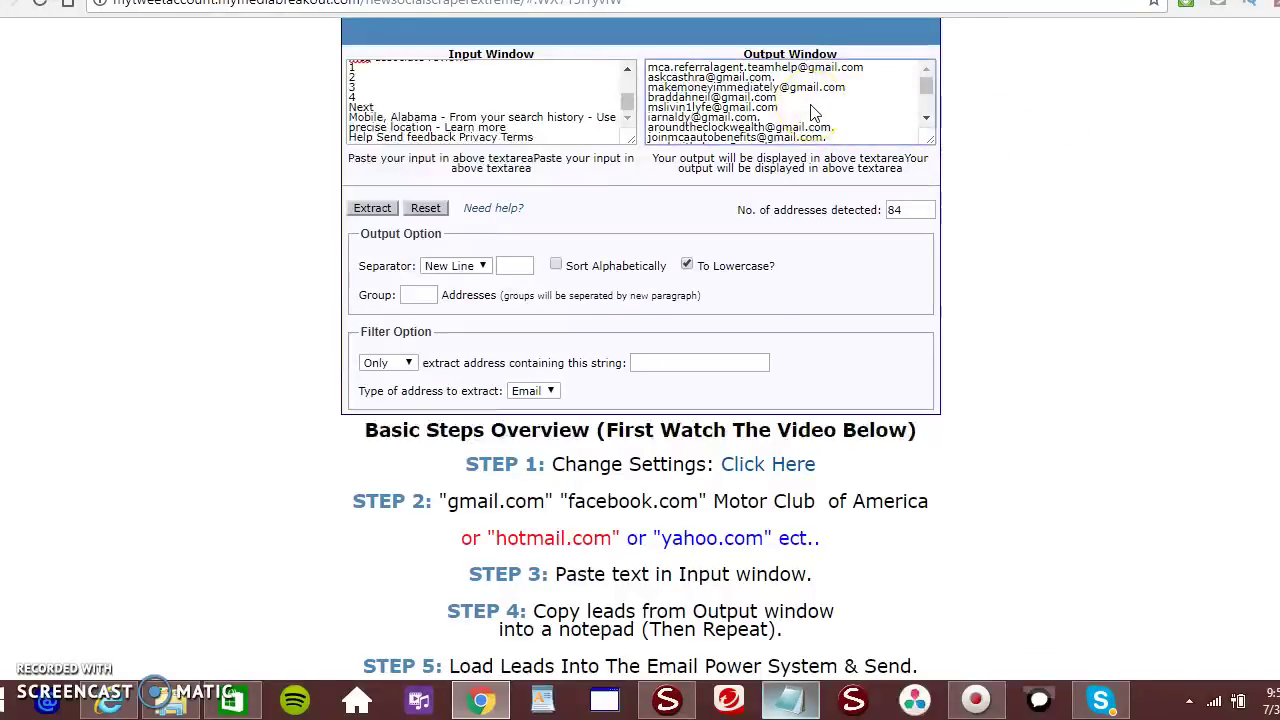
key(ctrl+a)
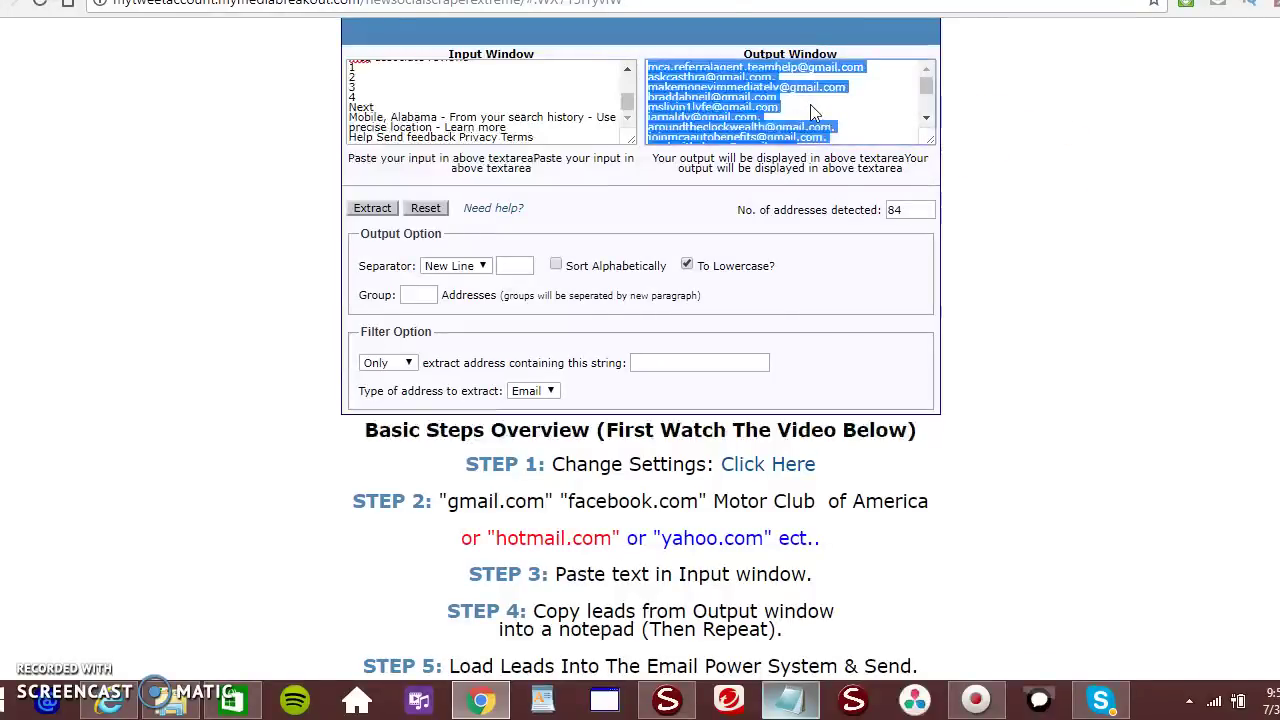
right_click(810, 104)
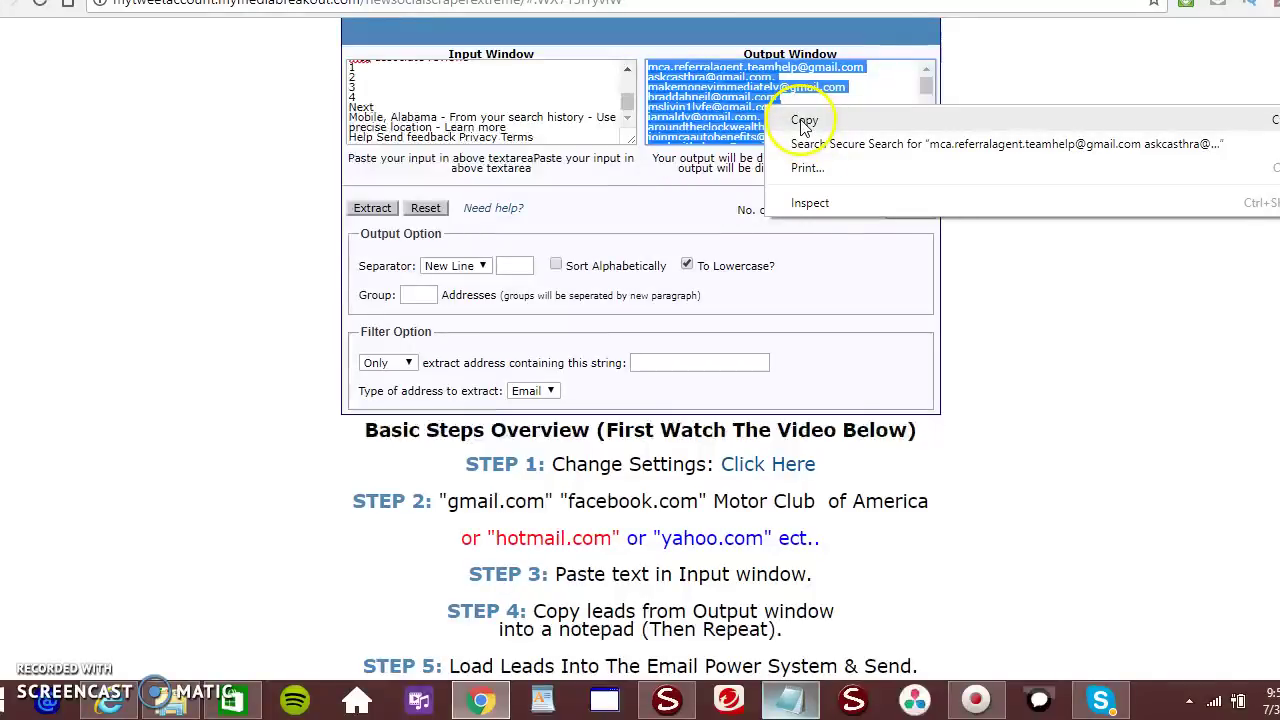
click(805, 121)
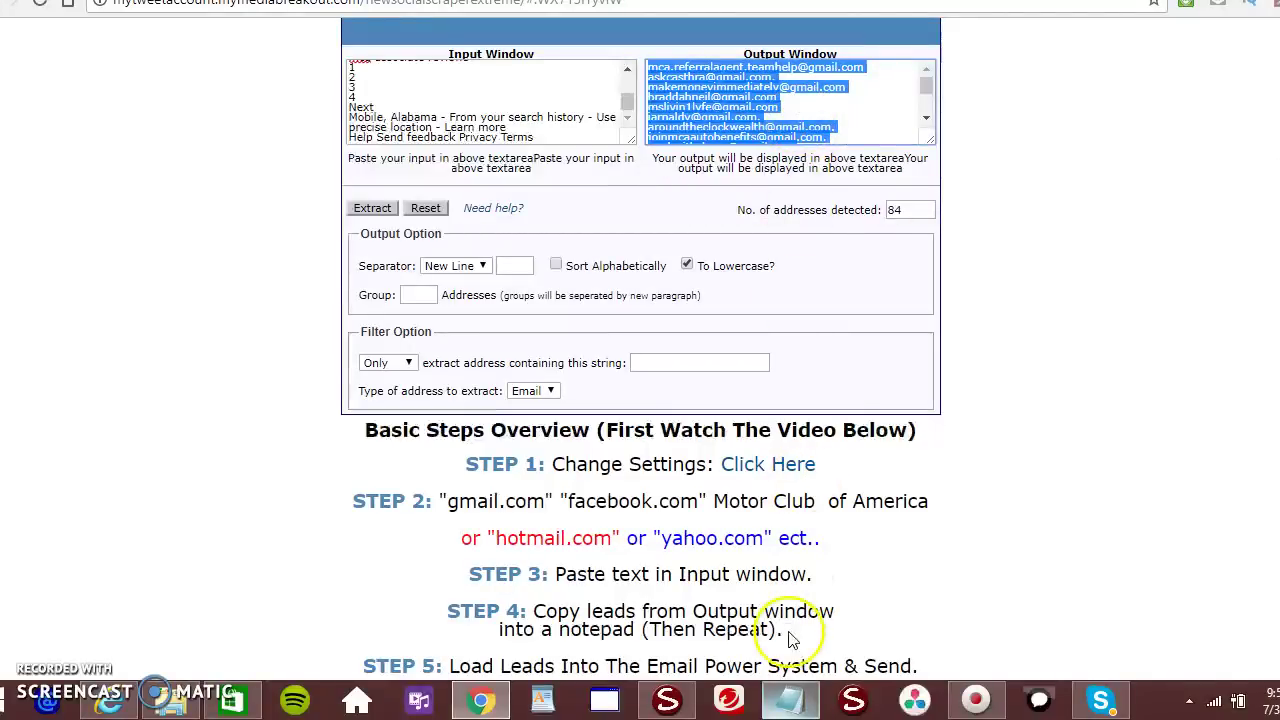
Paste the extracted addresses below the search phrases in the Notepad document, check the end of the list and minimize Notepad
click(790, 702)
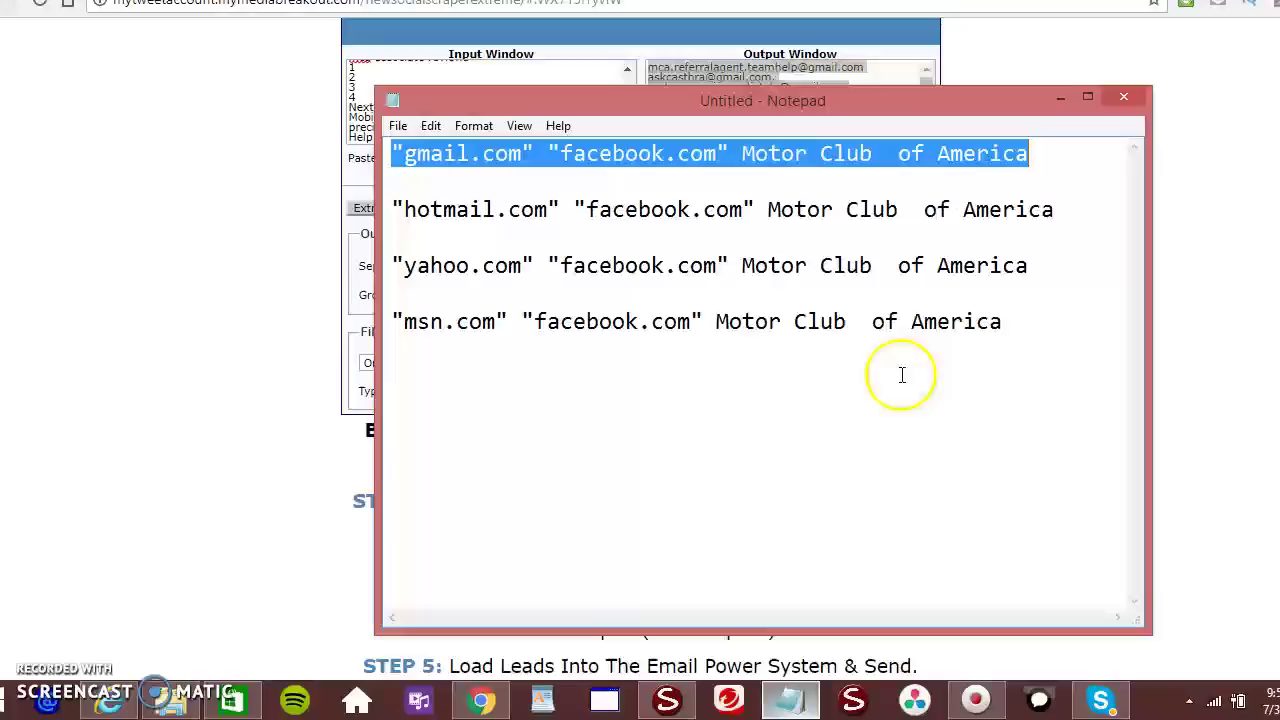
click(403, 378)
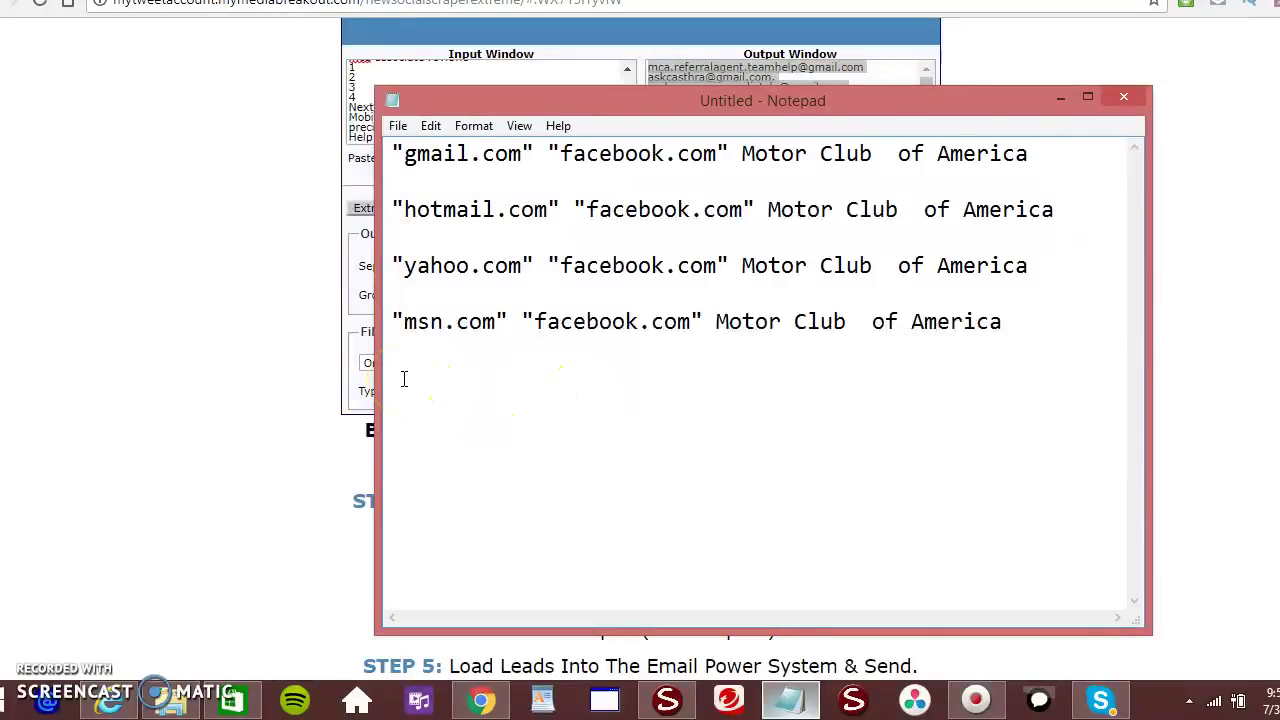
key(ctrl+v)
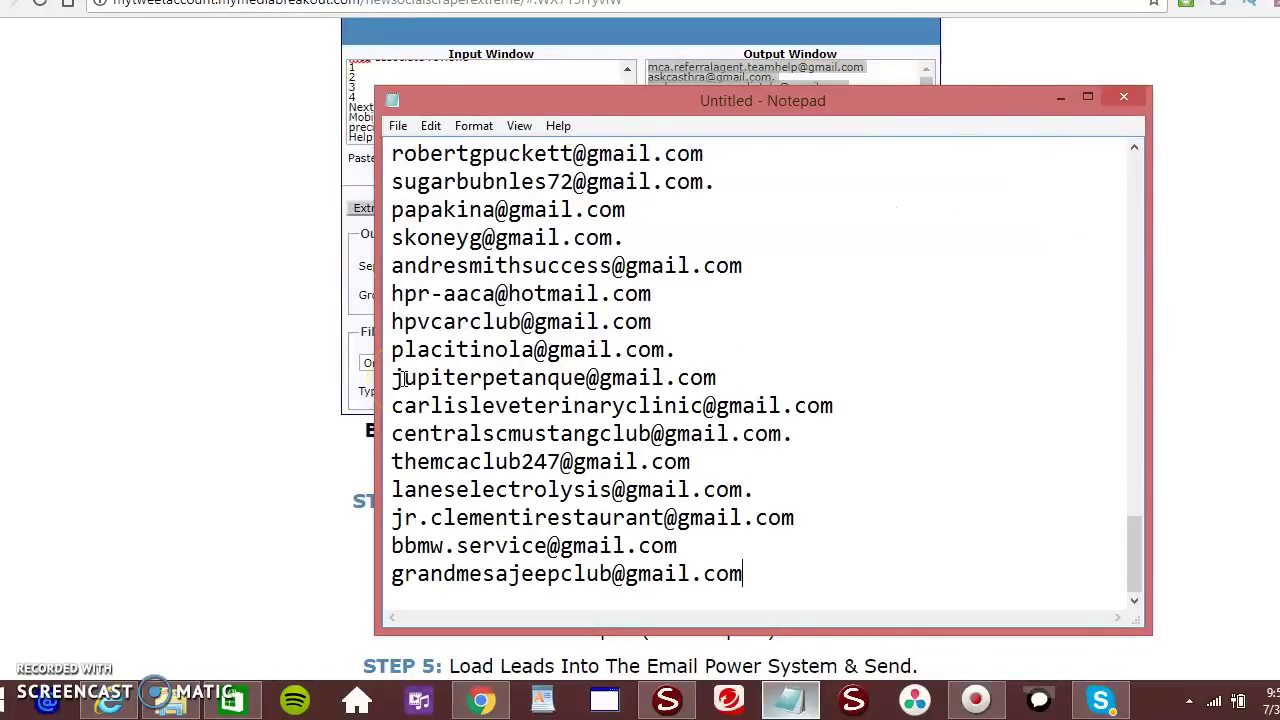
drag(1140, 541, 1129, 580)
click(1057, 97)
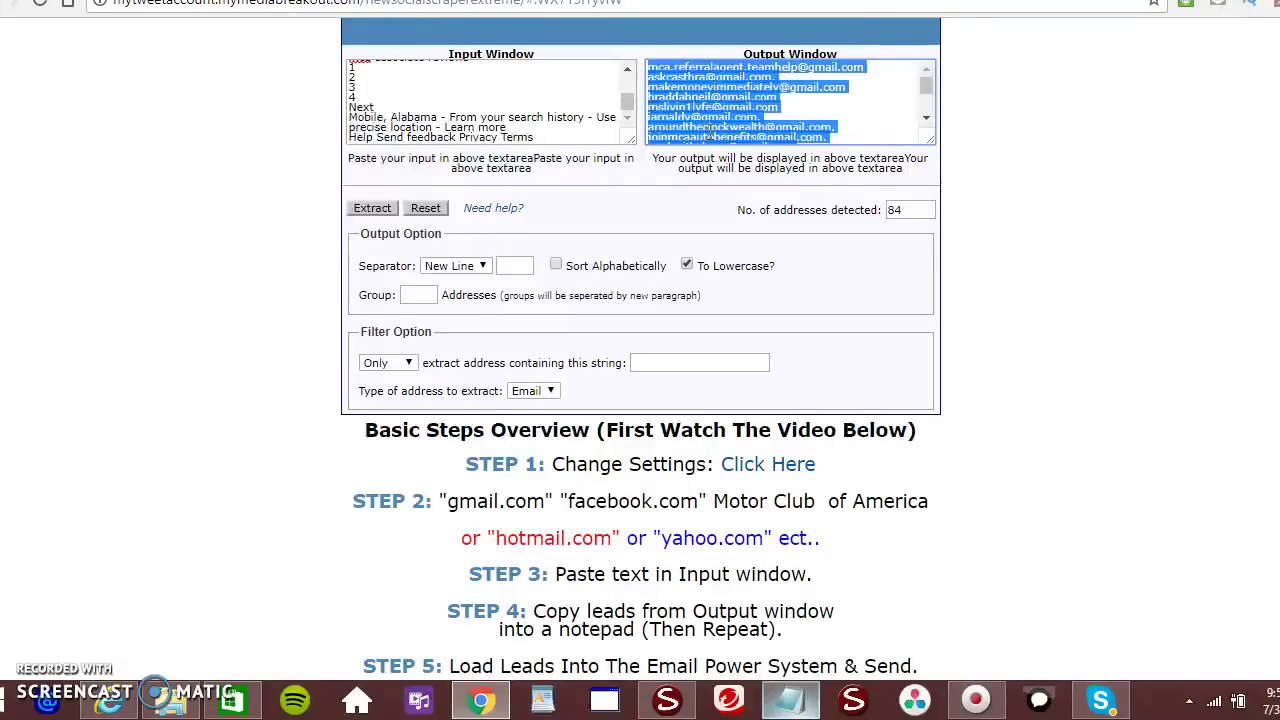
Reload the scraper page and copy the "hotmail.com" "facebook.com" Motor Club of America phrase from the Notepad document
click(45, 10)
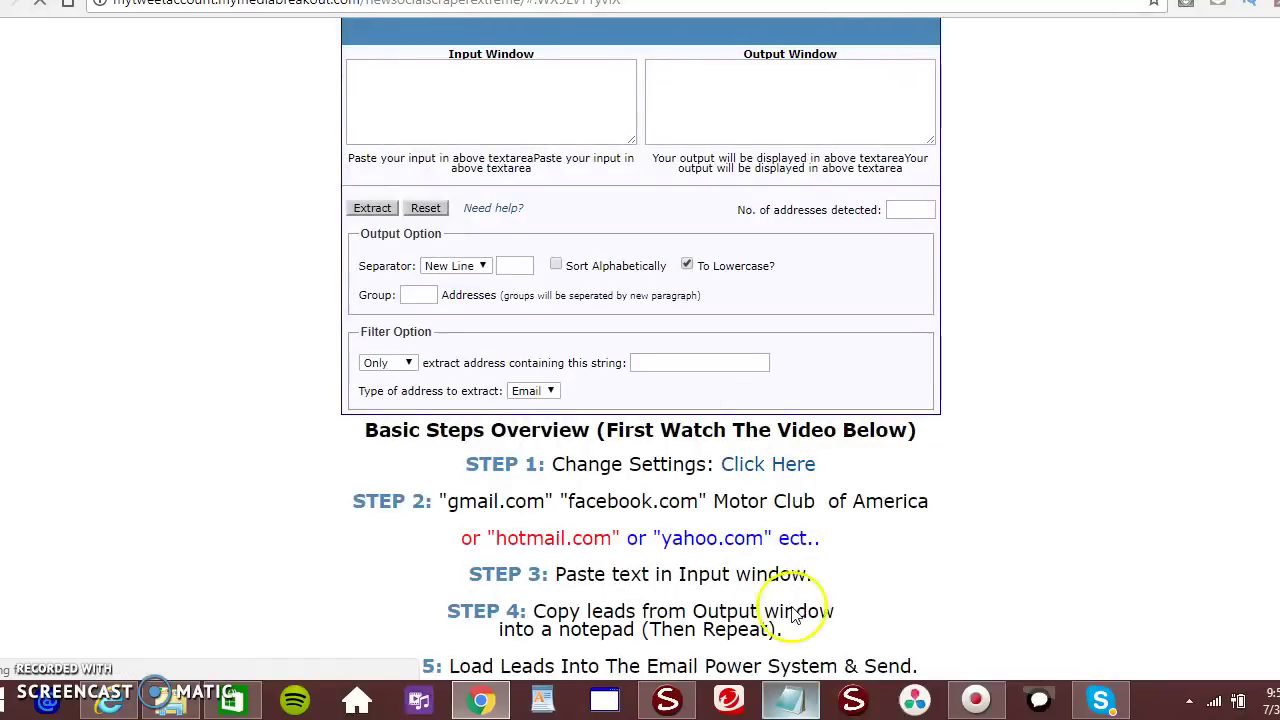
click(791, 700)
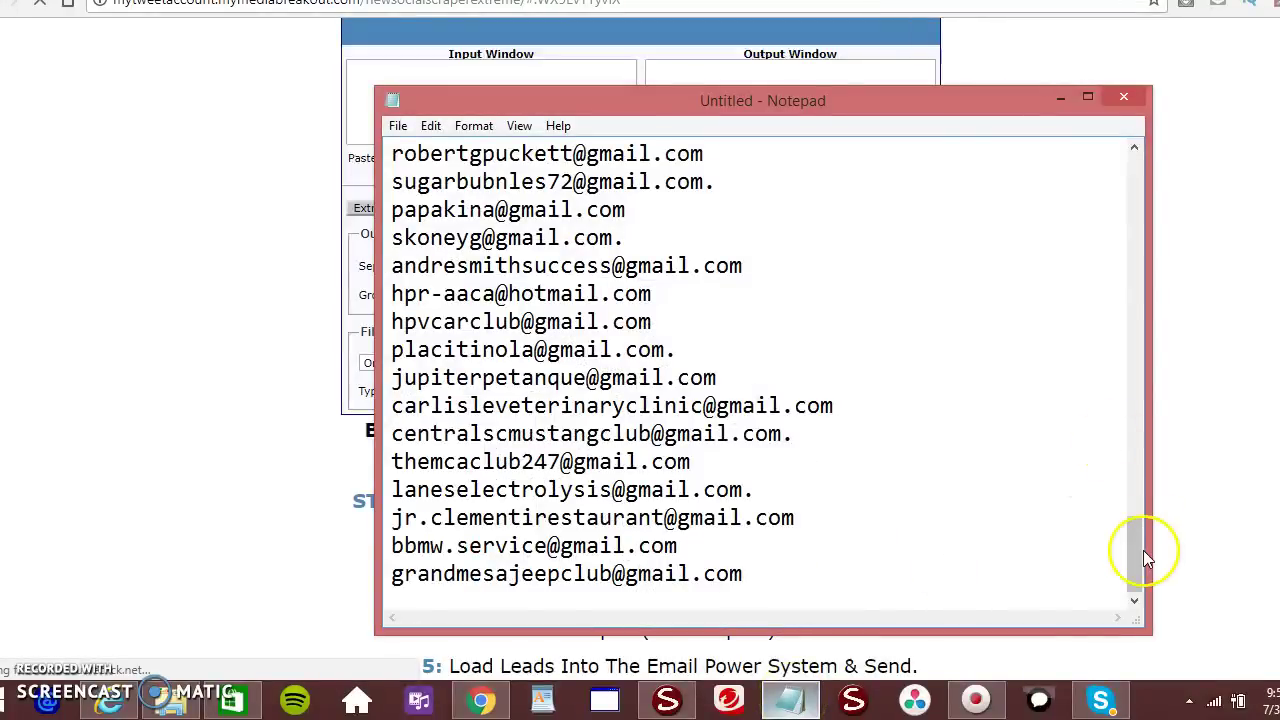
drag(1137, 569, 1139, 176)
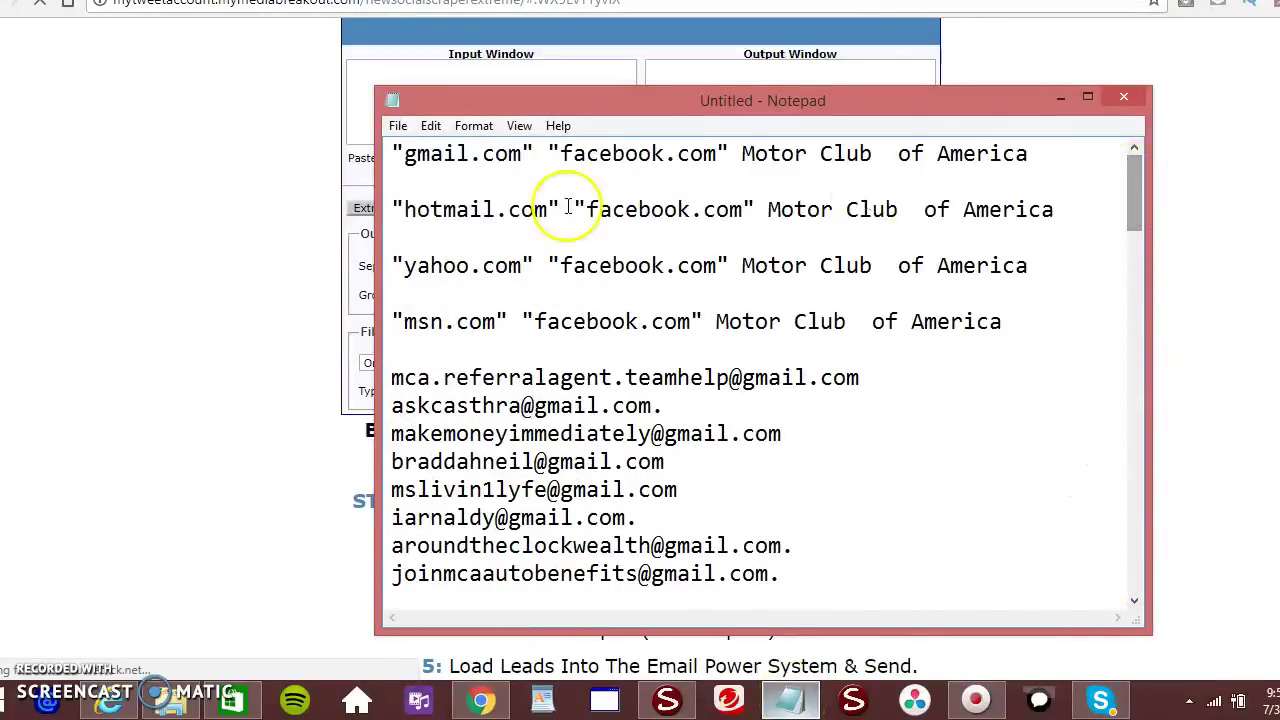
drag(395, 205, 1057, 212)
key(ctrl+c)
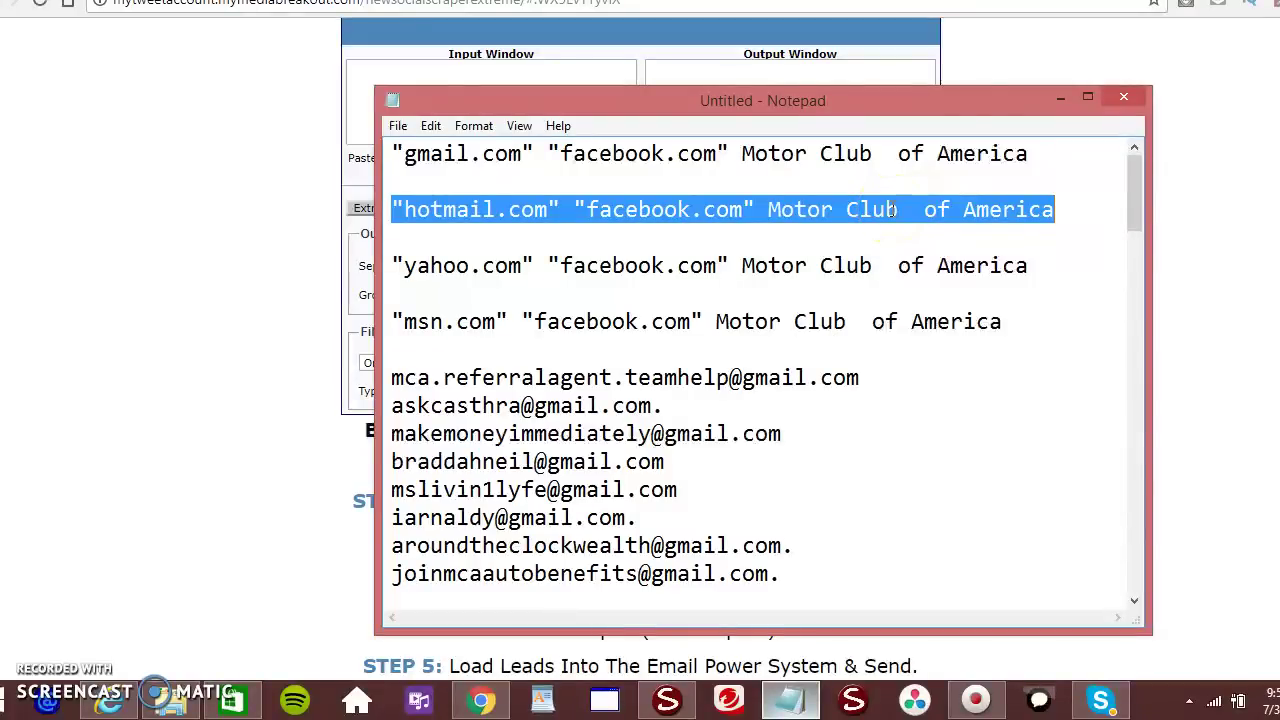
click(1058, 98)
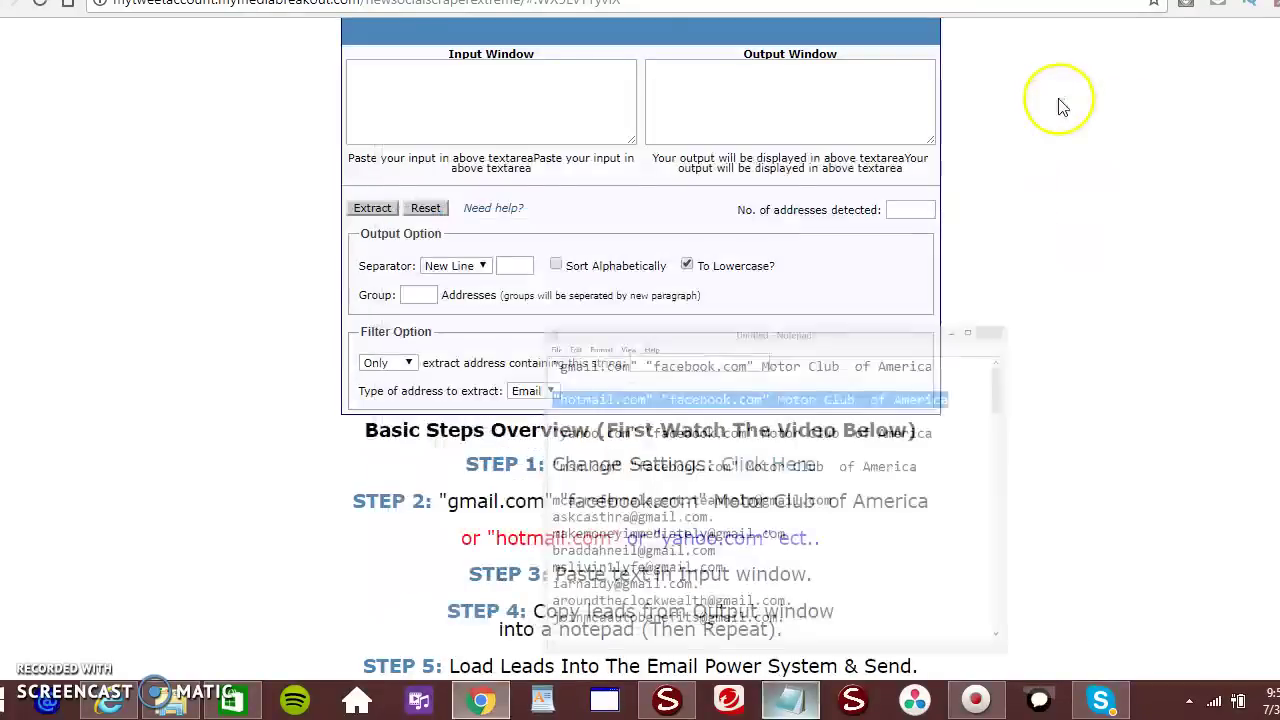
Reload the Google results page and replace its search query with the copied hotmail.com phrase
key(ctrl+Tab)
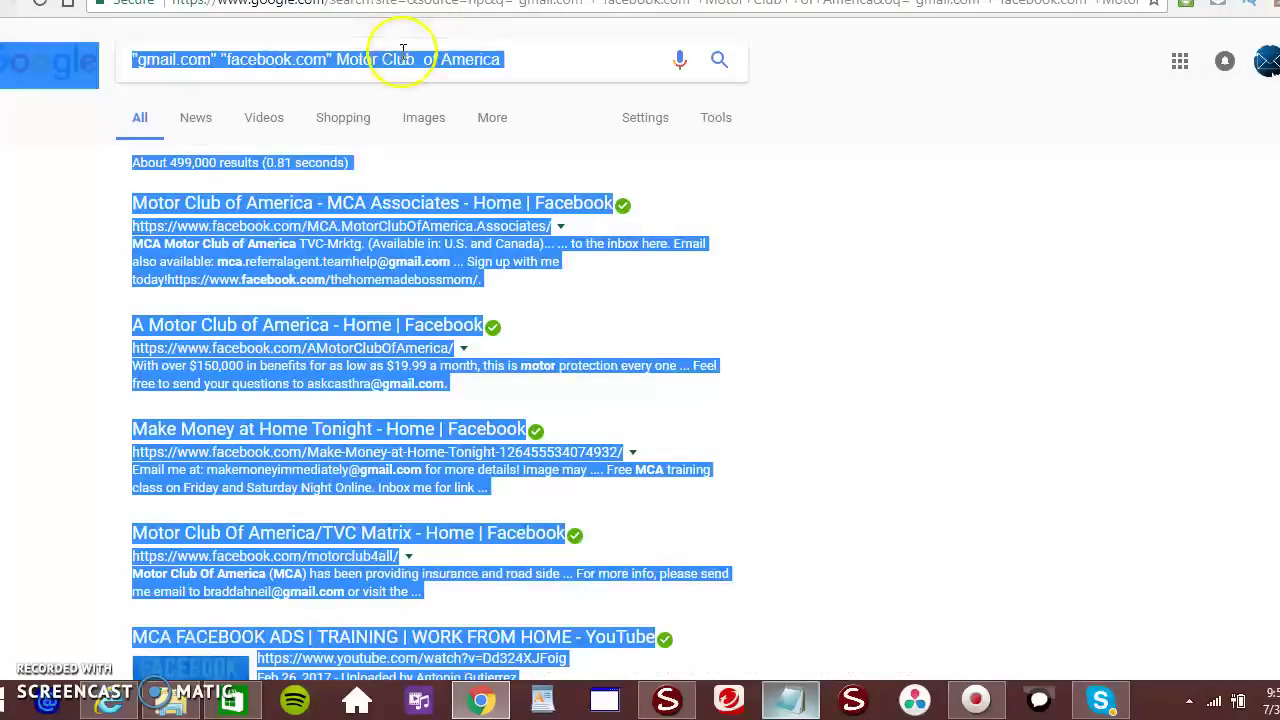
click(43, 12)
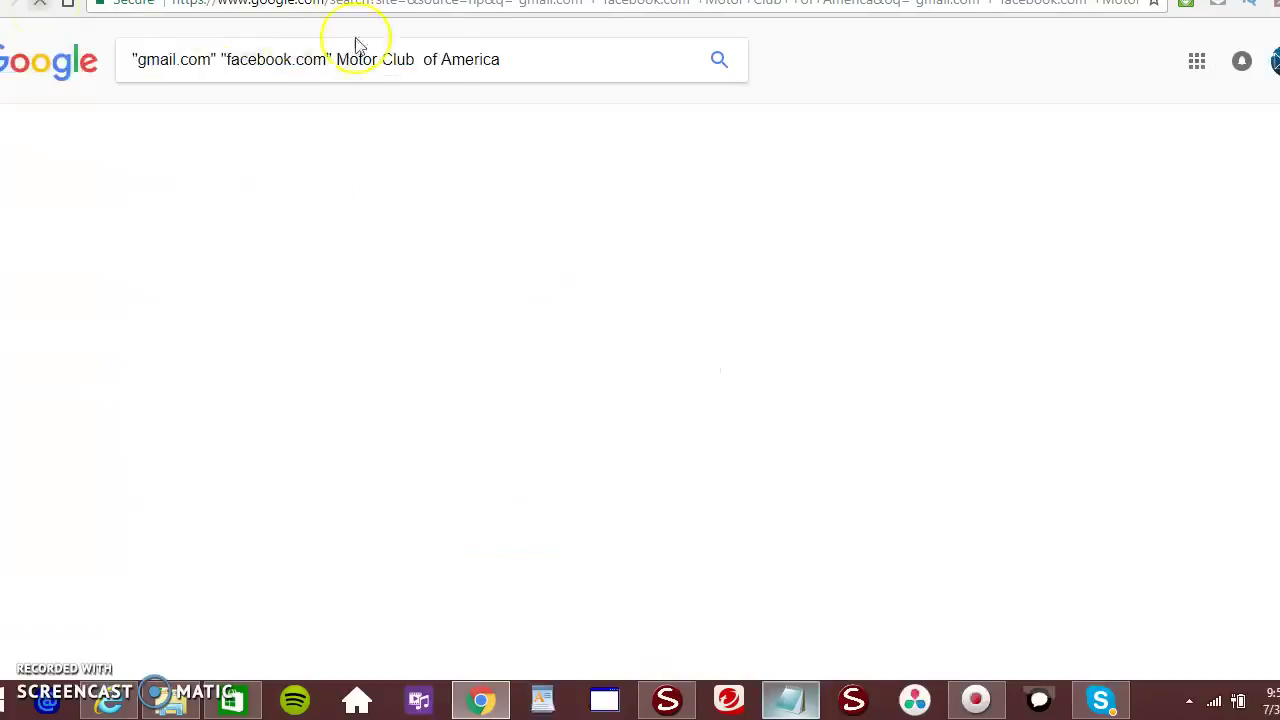
drag(491, 56, 132, 62)
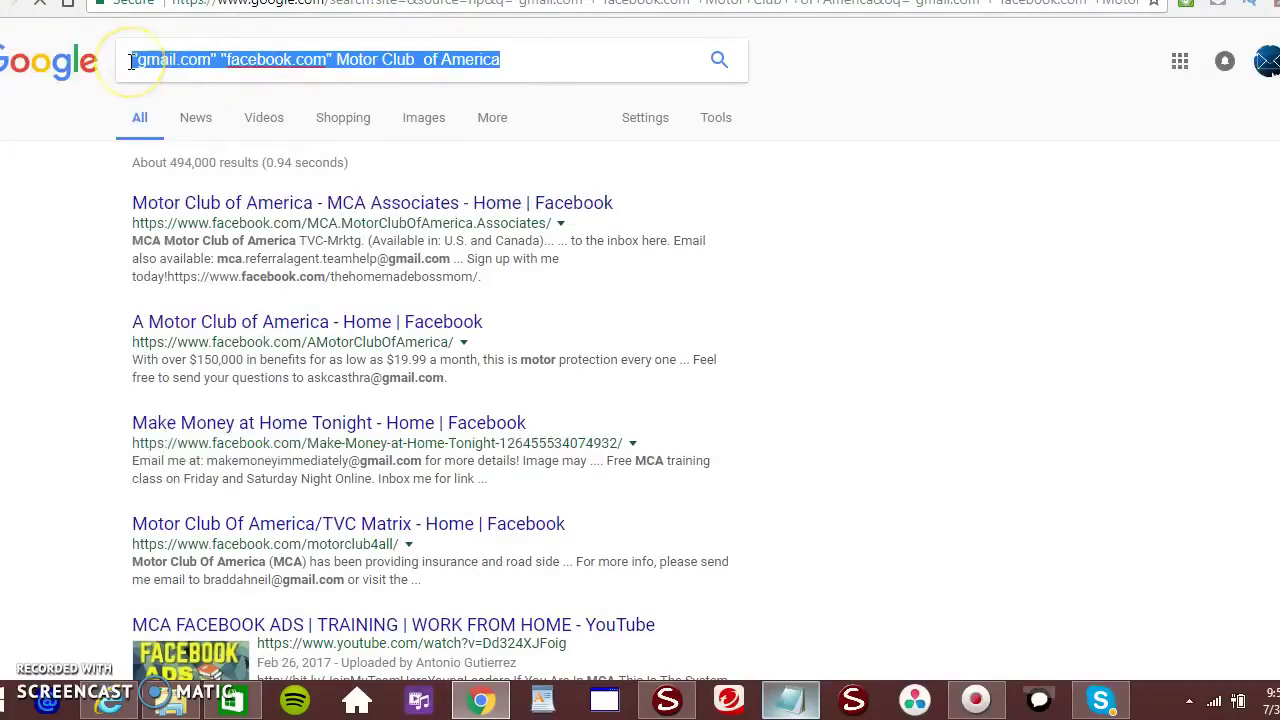
key(ctrl+v)
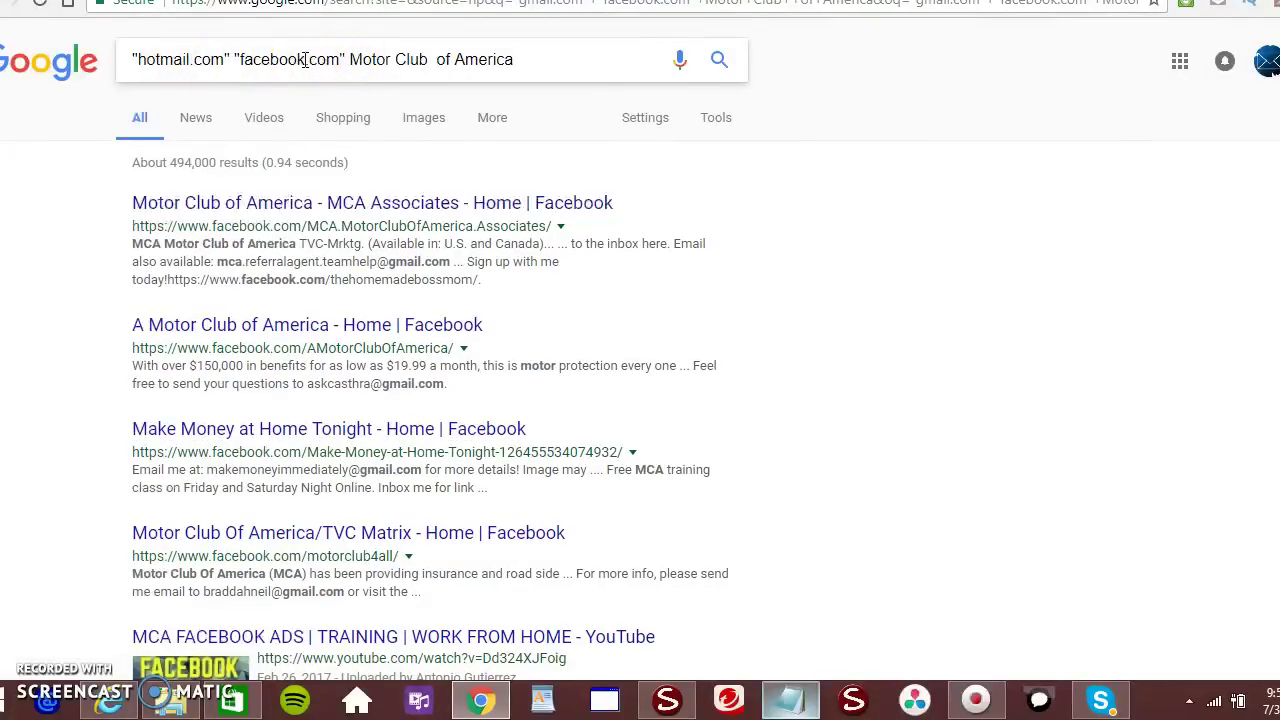
Change facebook to instagram in the query and search for "hotmail.com" "instagram.com" Motor Club of America
key(BackSpace)
key(BackSpace)
key(BackSpace)
key(BackSpace)
key(BackSpace)
key(BackSpace)
key(BackSpace)
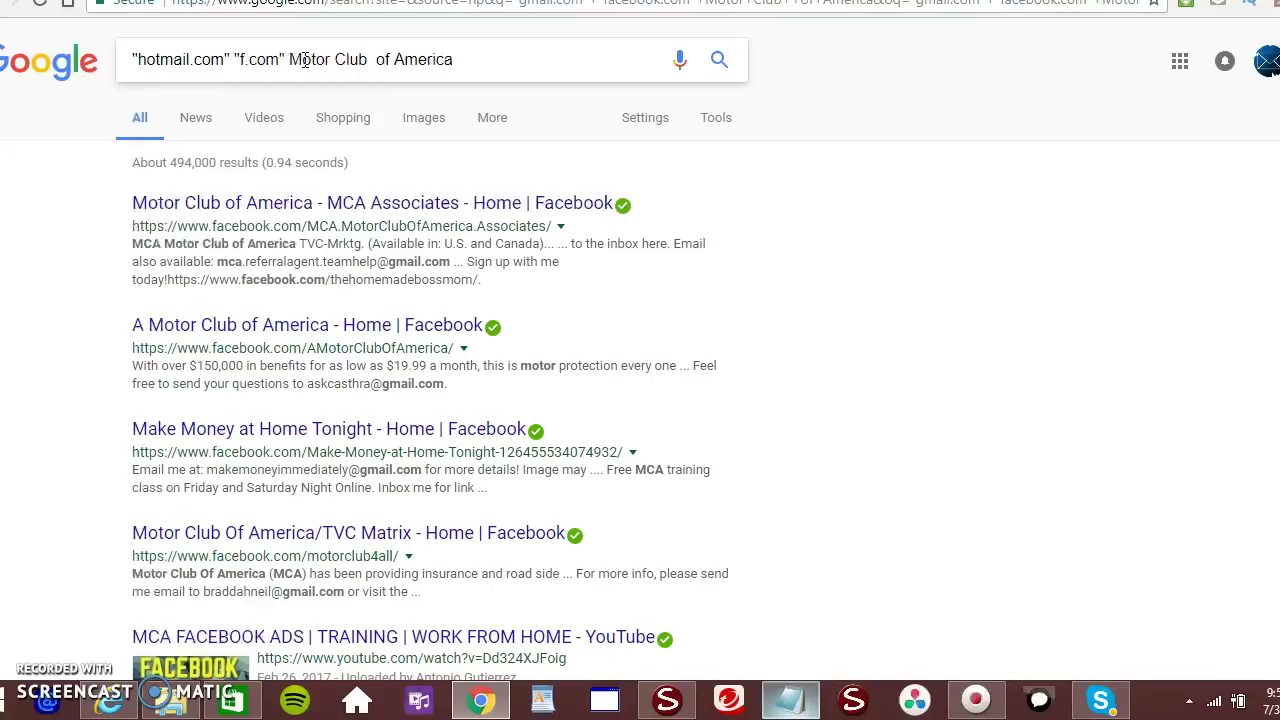
key(BackSpace)
text(instagr)
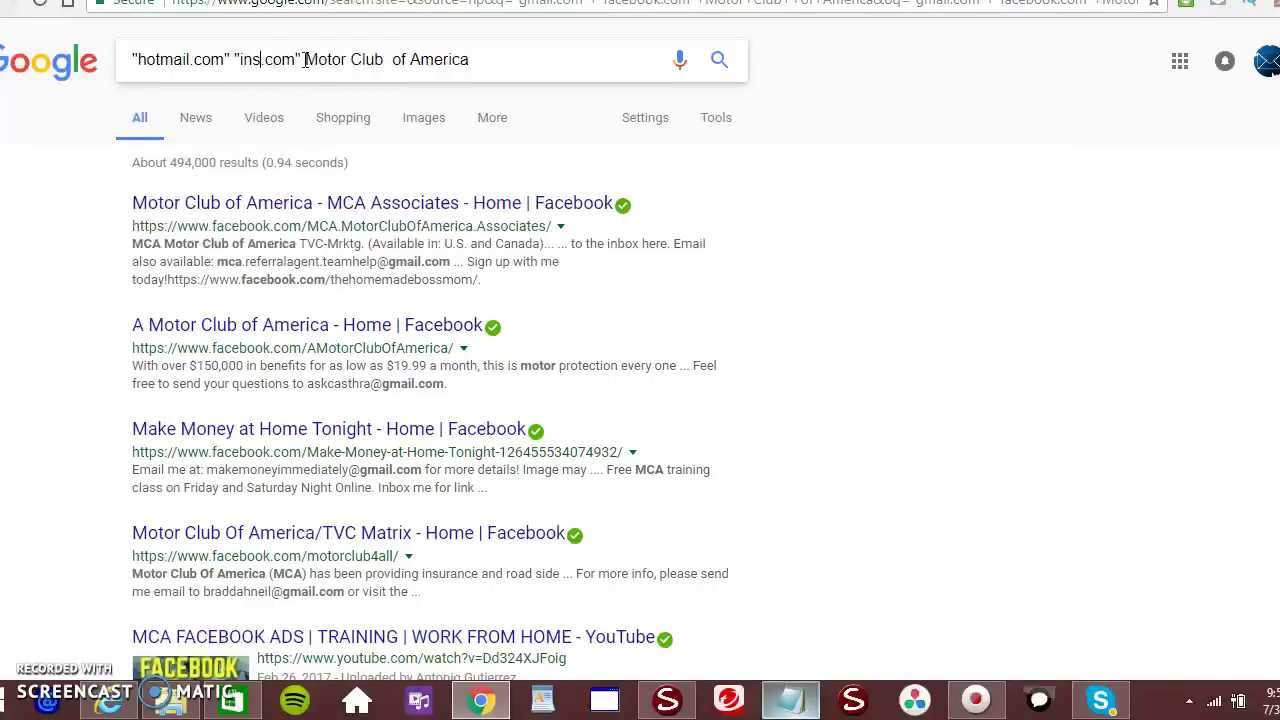
text(am)
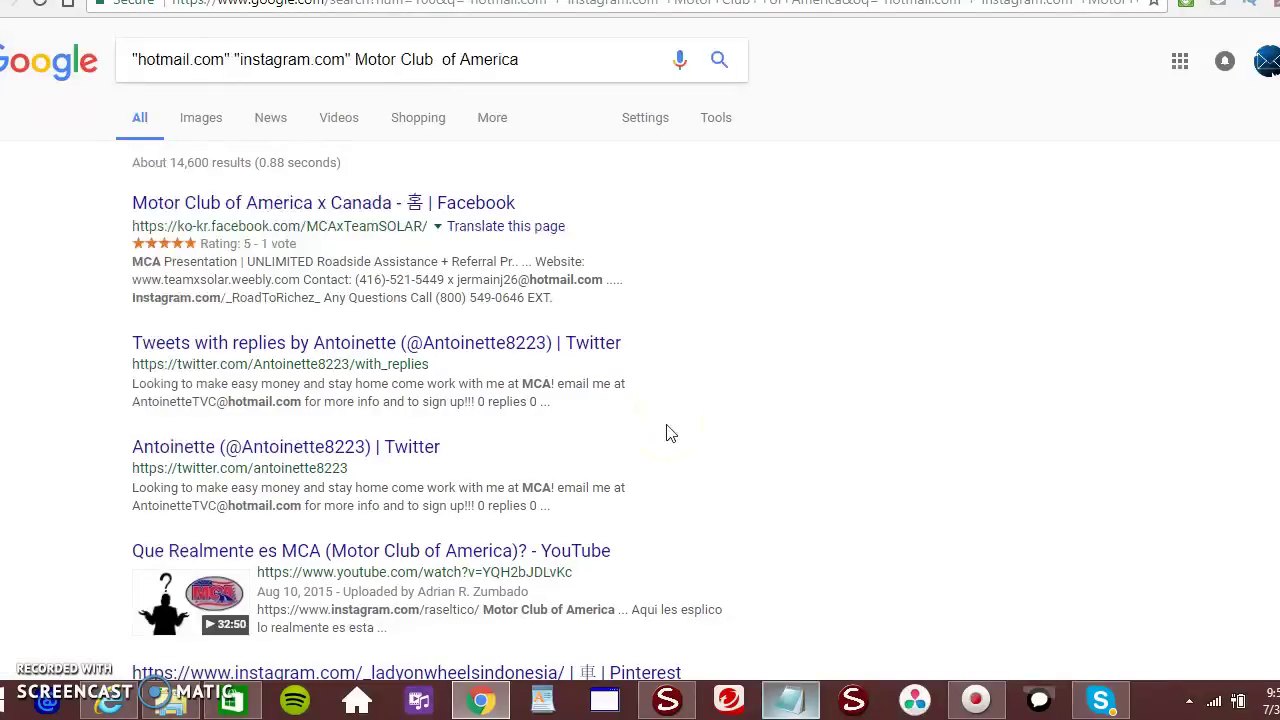
Copy the entire content of the Google results page for the hotmail.com and instagram.com search
key(ctrl+a)
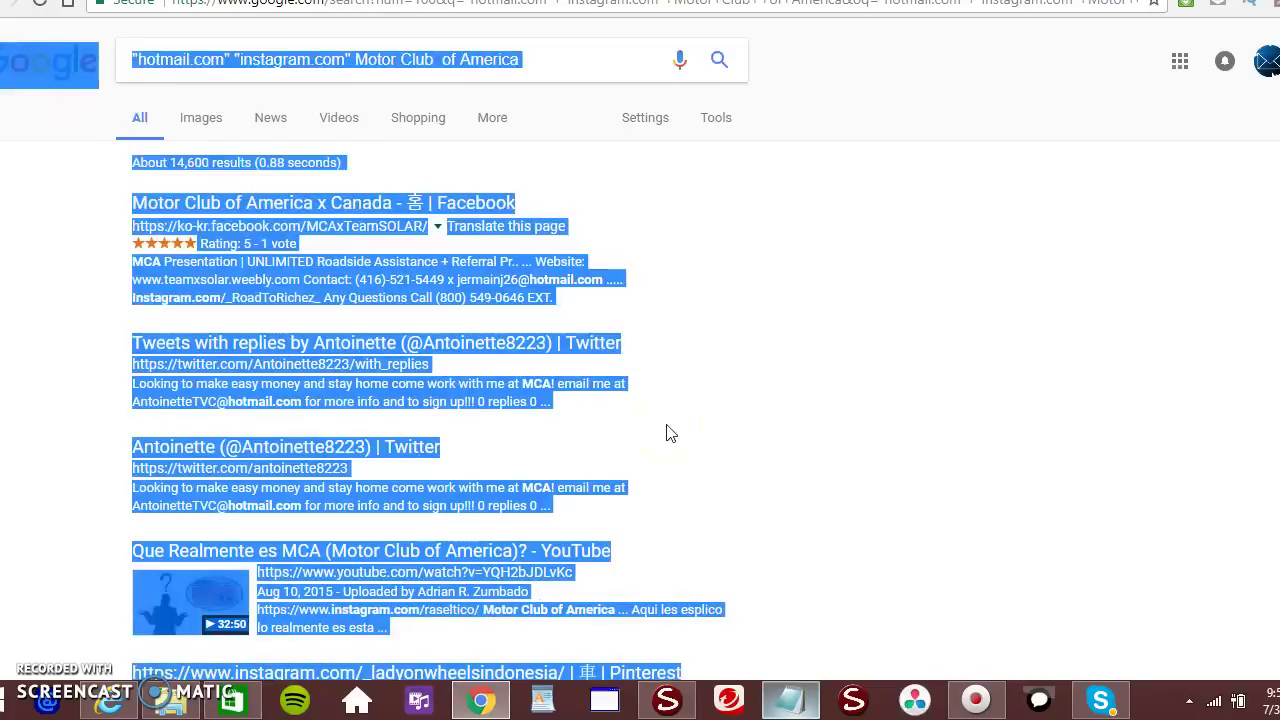
right_click(669, 431)
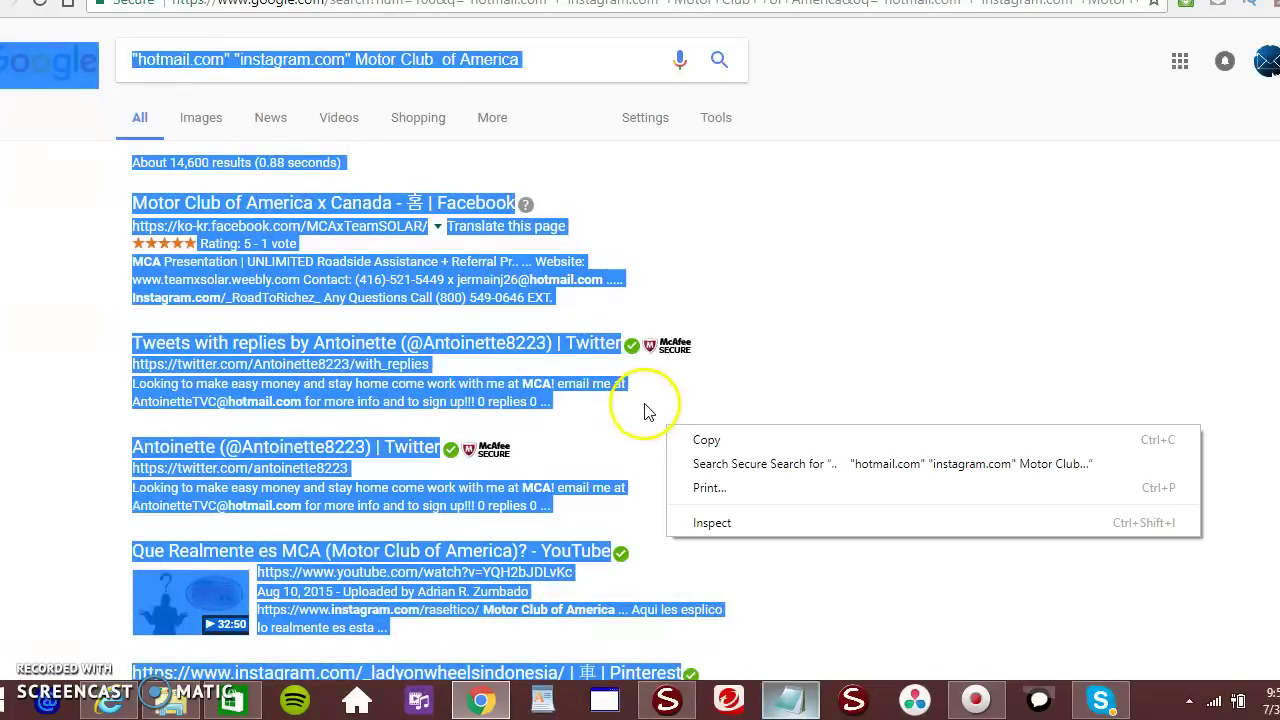
click(700, 441)
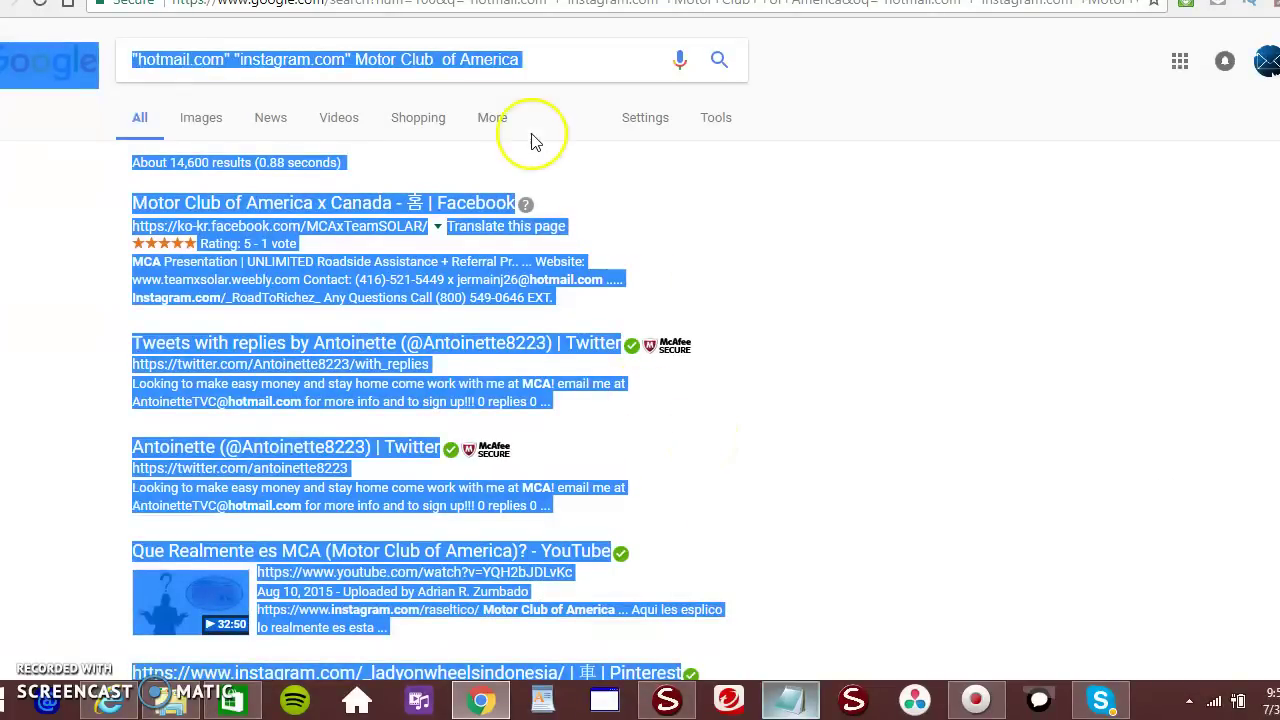
Paste the copied hotmail.com results into the scraper page's empty Input Window and extract the email addresses
key(ctrl+Tab)
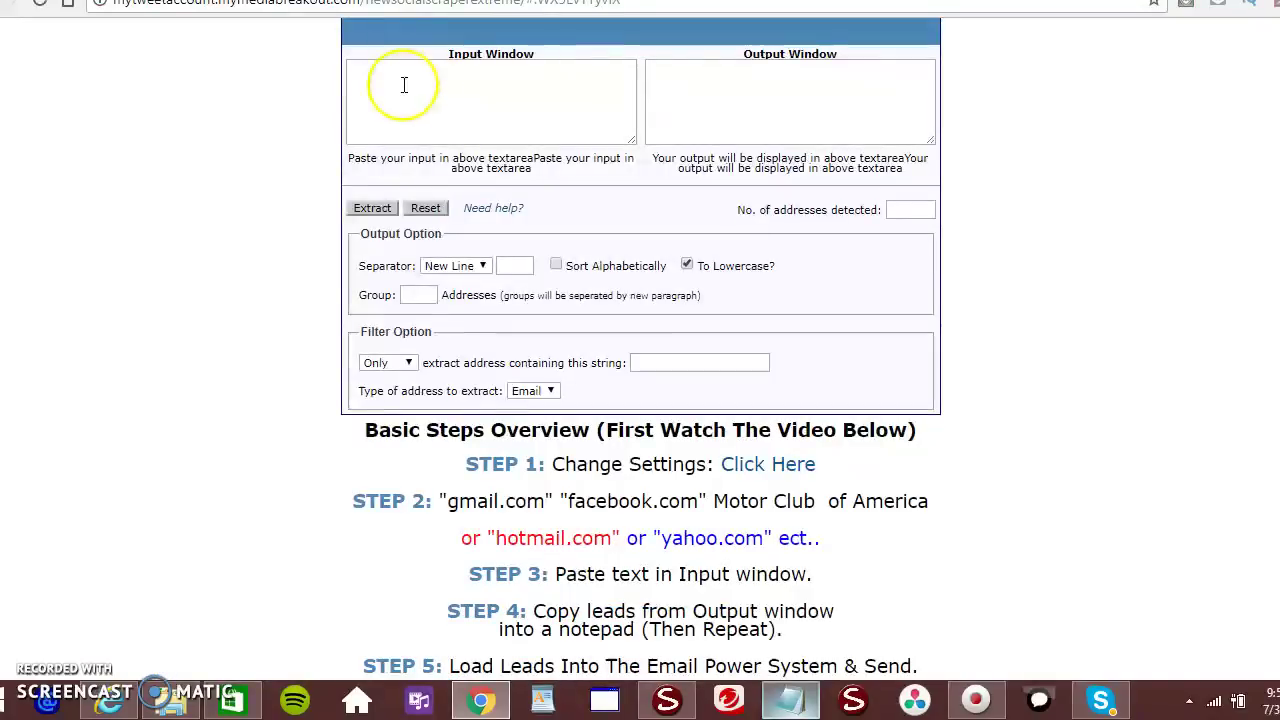
click(366, 81)
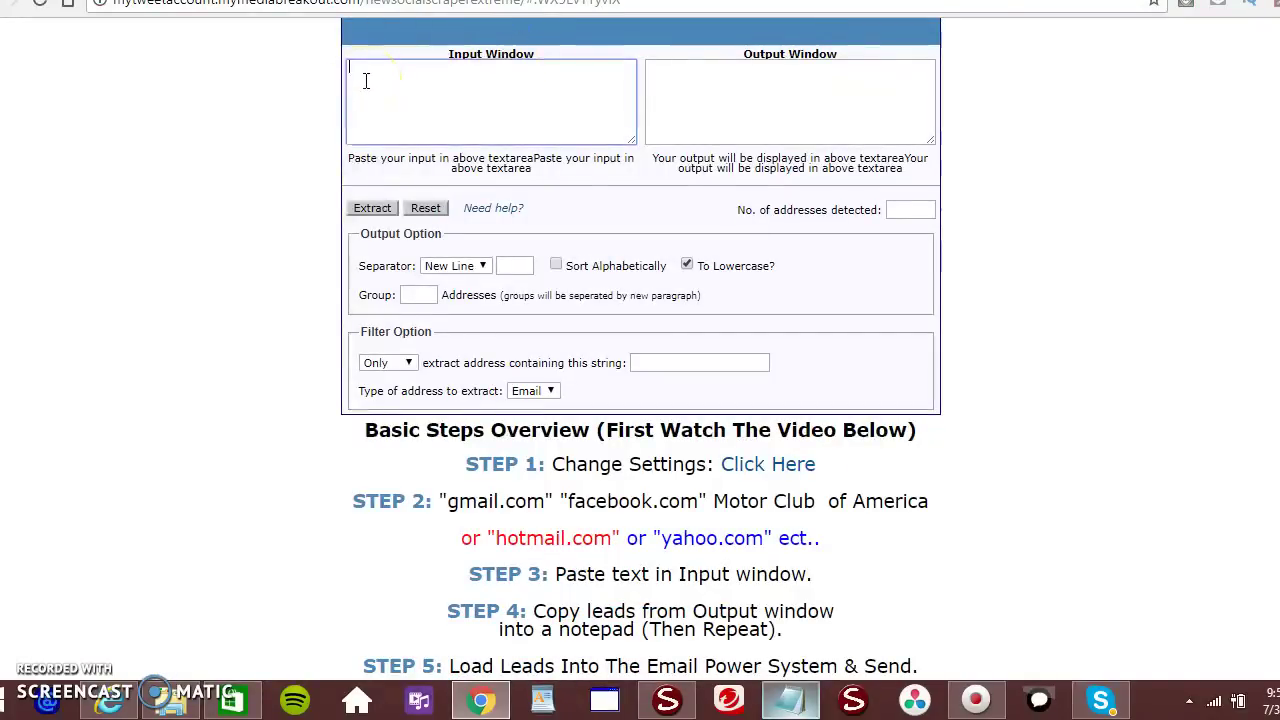
key(ctrl+v)
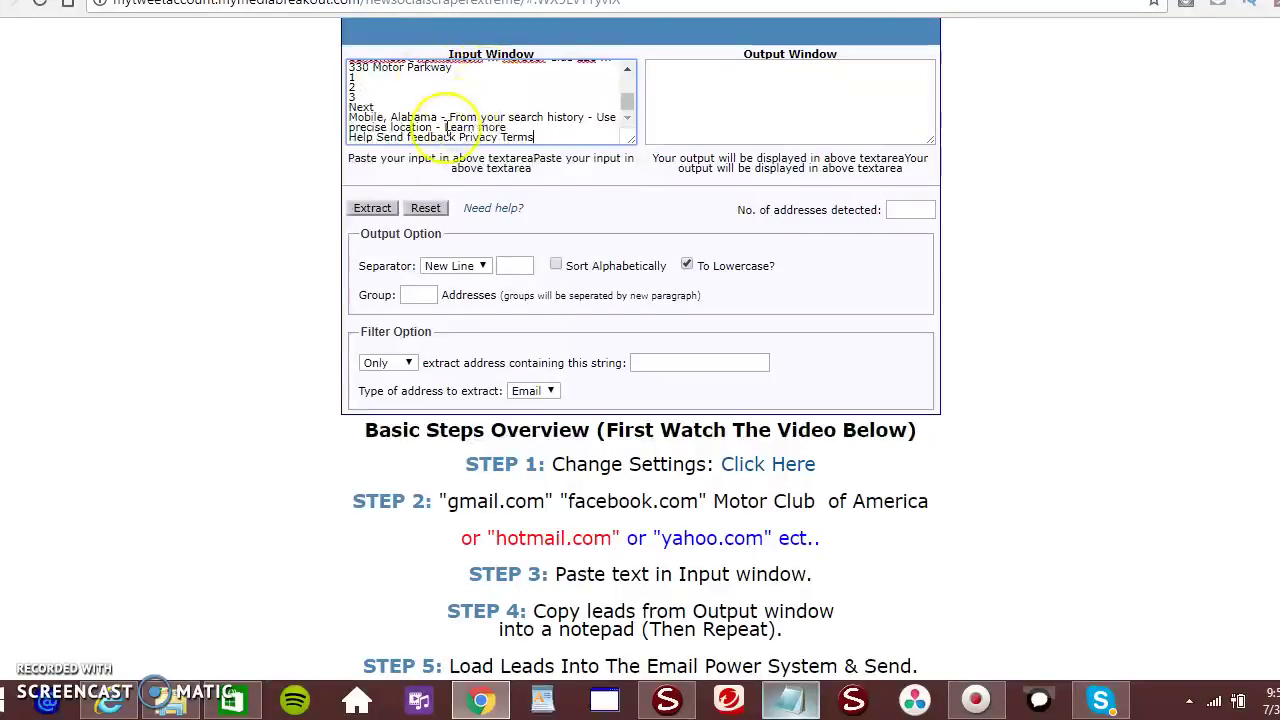
click(372, 212)
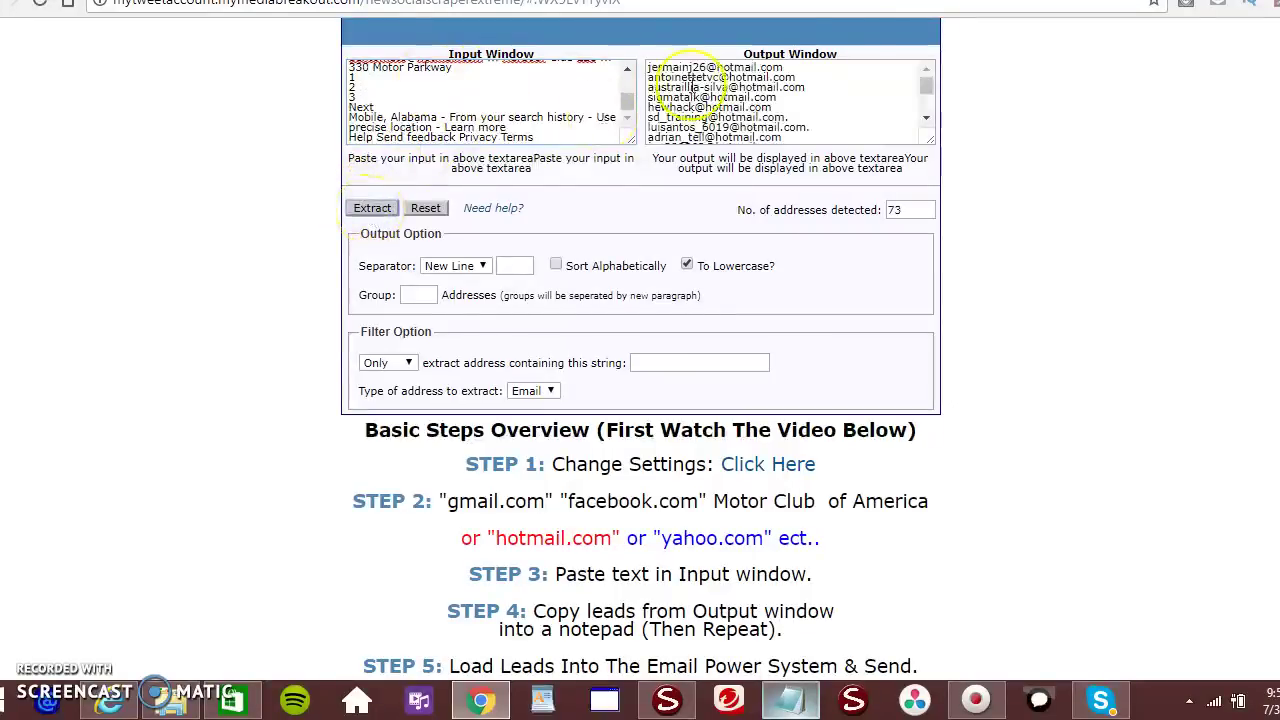
Look through the extracted hotmail.com addresses in the Output Window and copy all of them
click(912, 92)
mouse_move(924, 86)
mouse_down()
mouse_move(925, 106)
mouse_move(927, 80)
mouse_up()
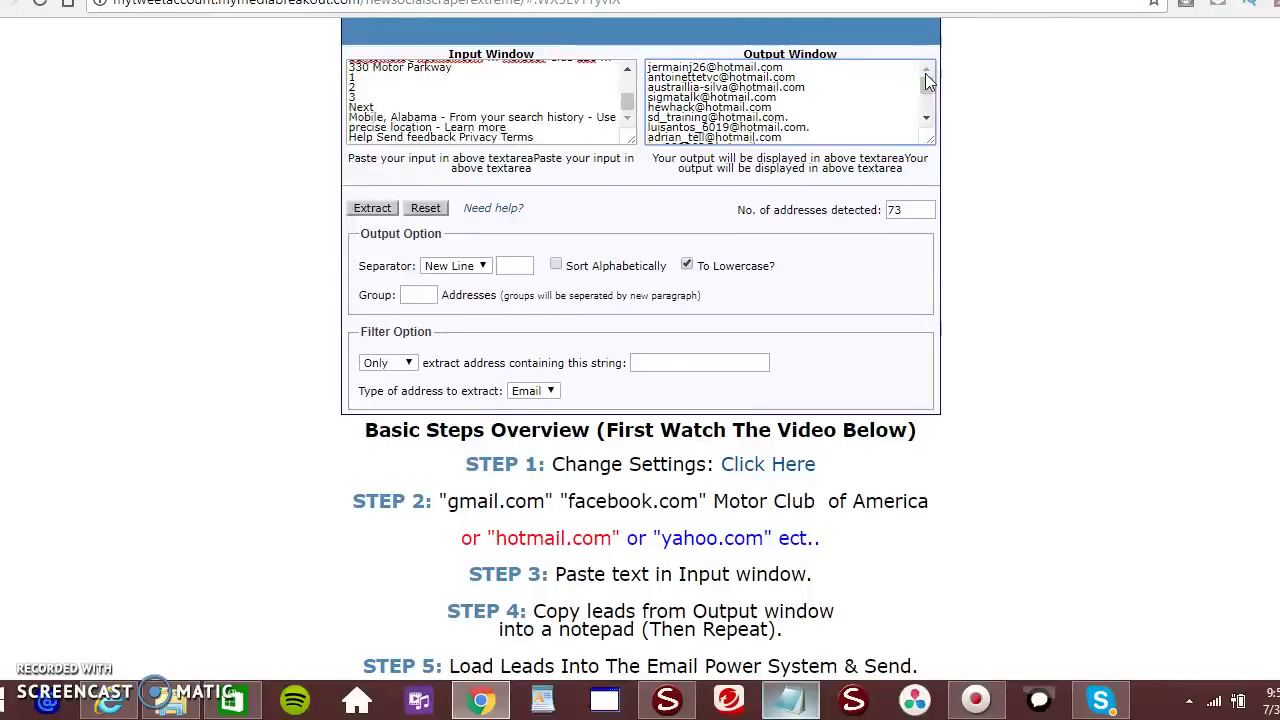
click(791, 105)
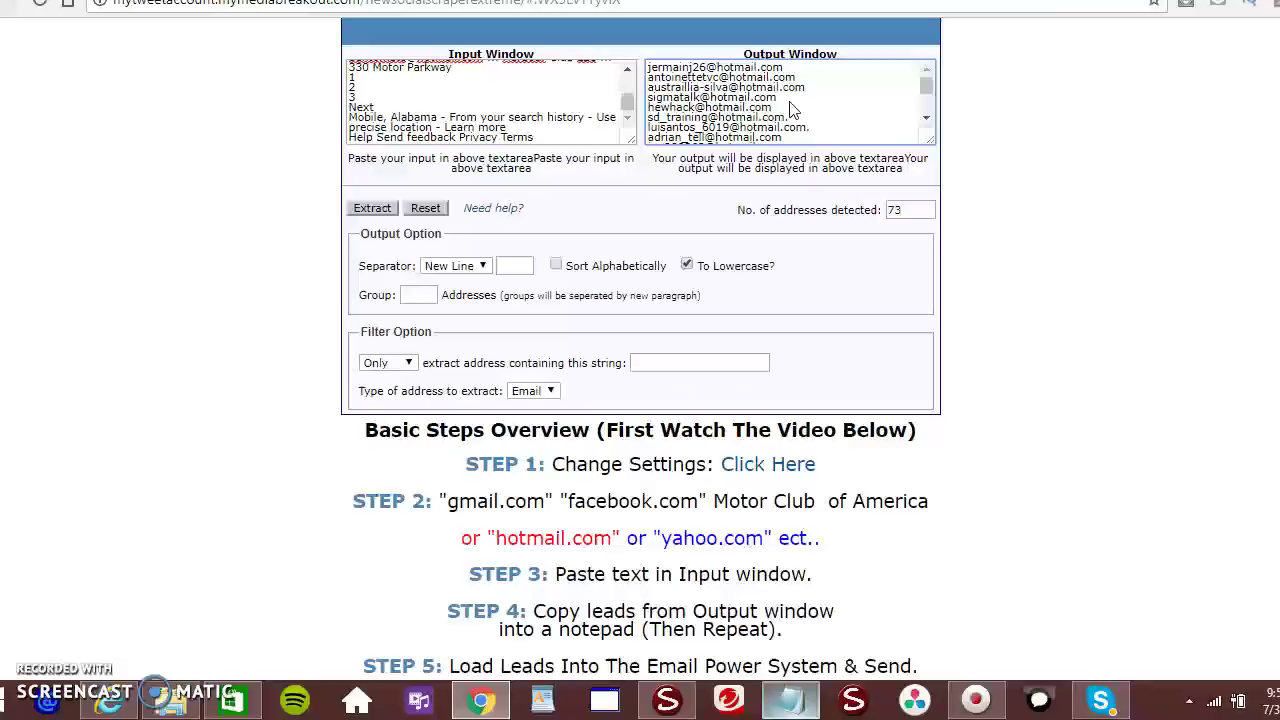
key(ctrl+a)
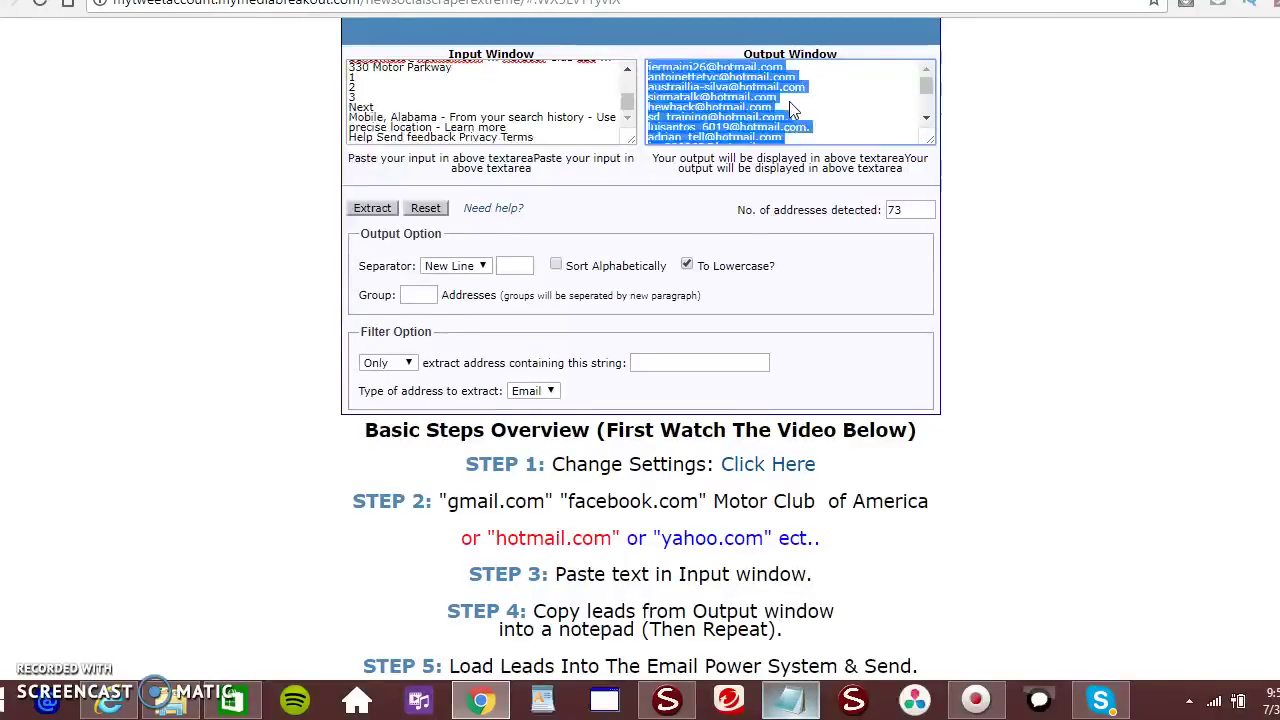
right_click(789, 101)
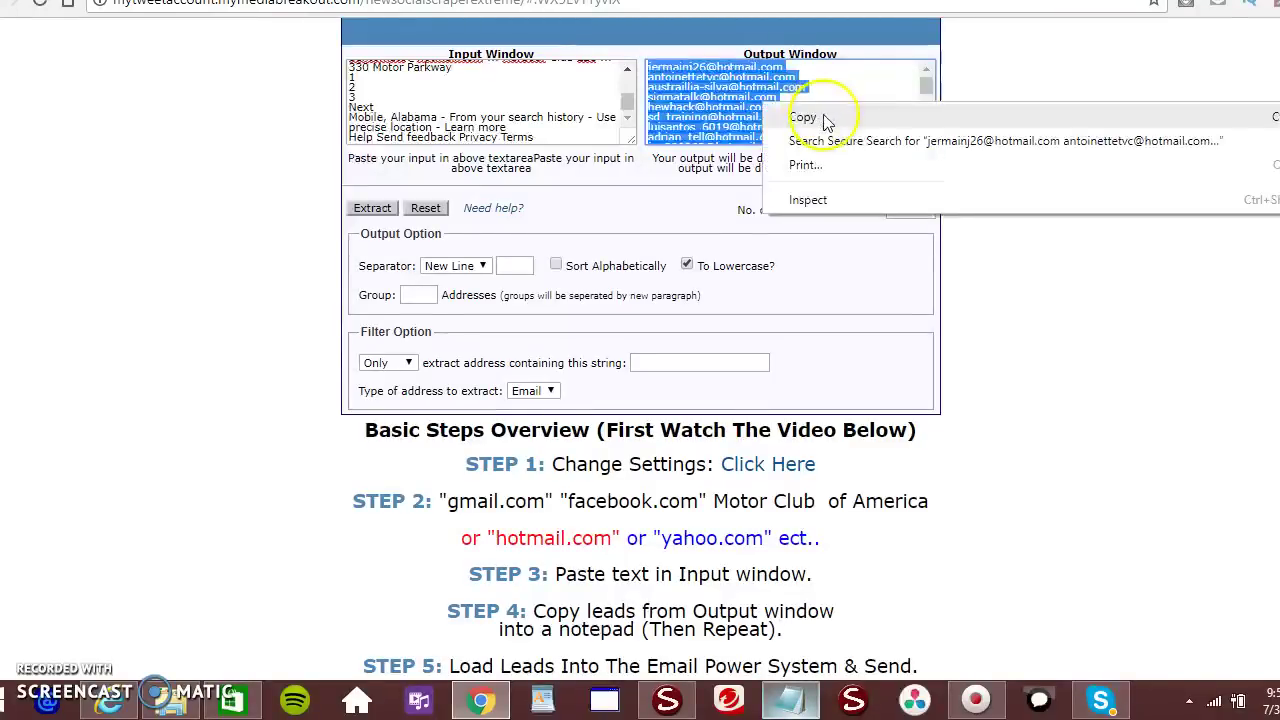
click(817, 120)
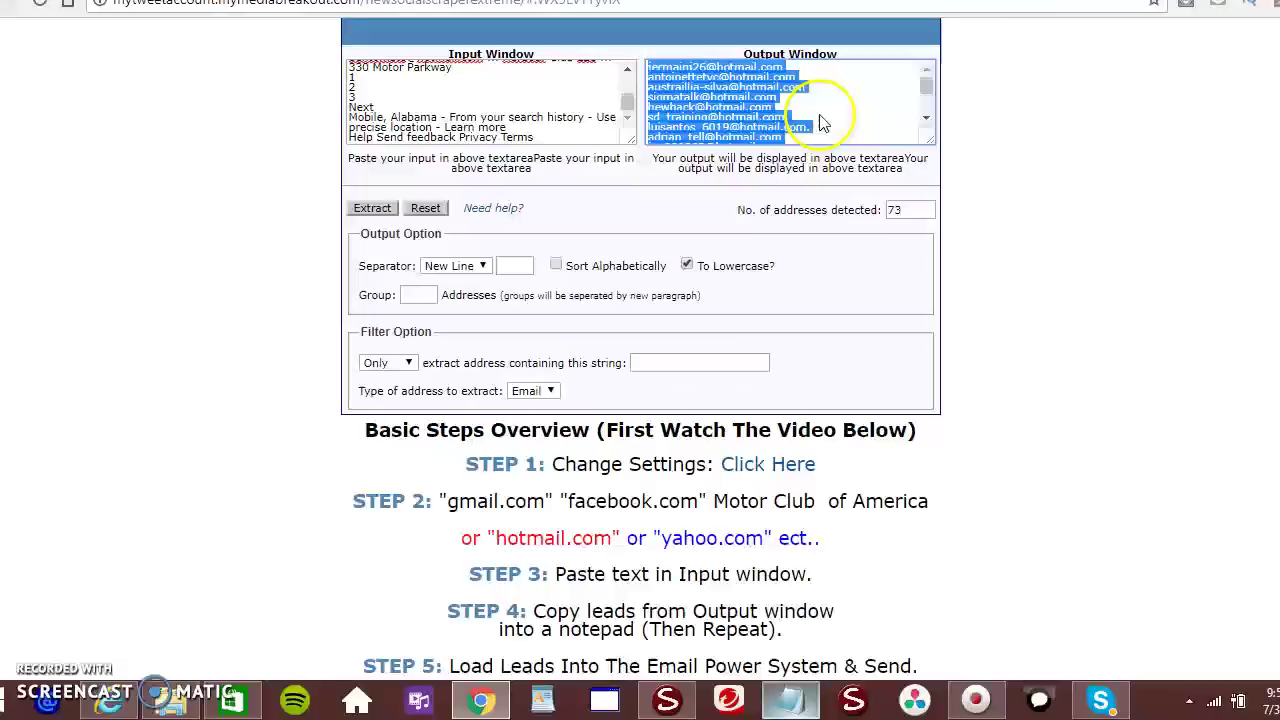
Paste the copied hotmail.com addresses at the end of the address list in Notepad and minimize the document
click(795, 698)
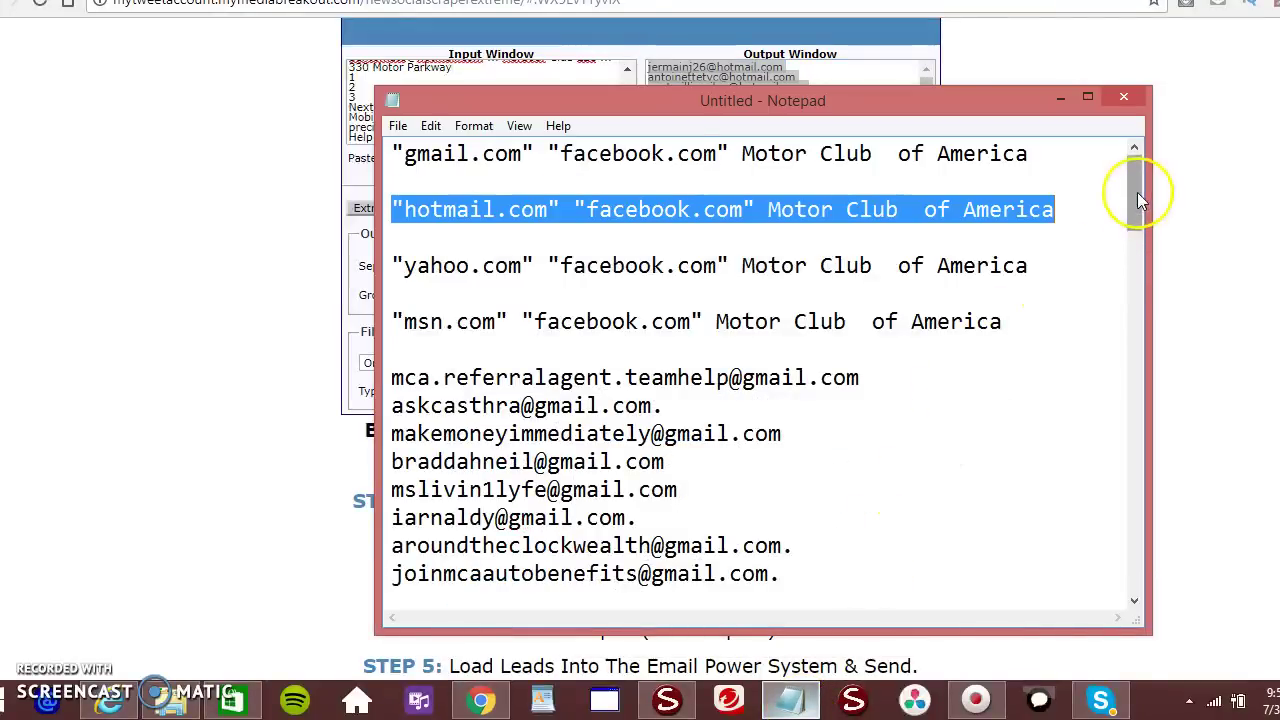
drag(1137, 192, 1137, 600)
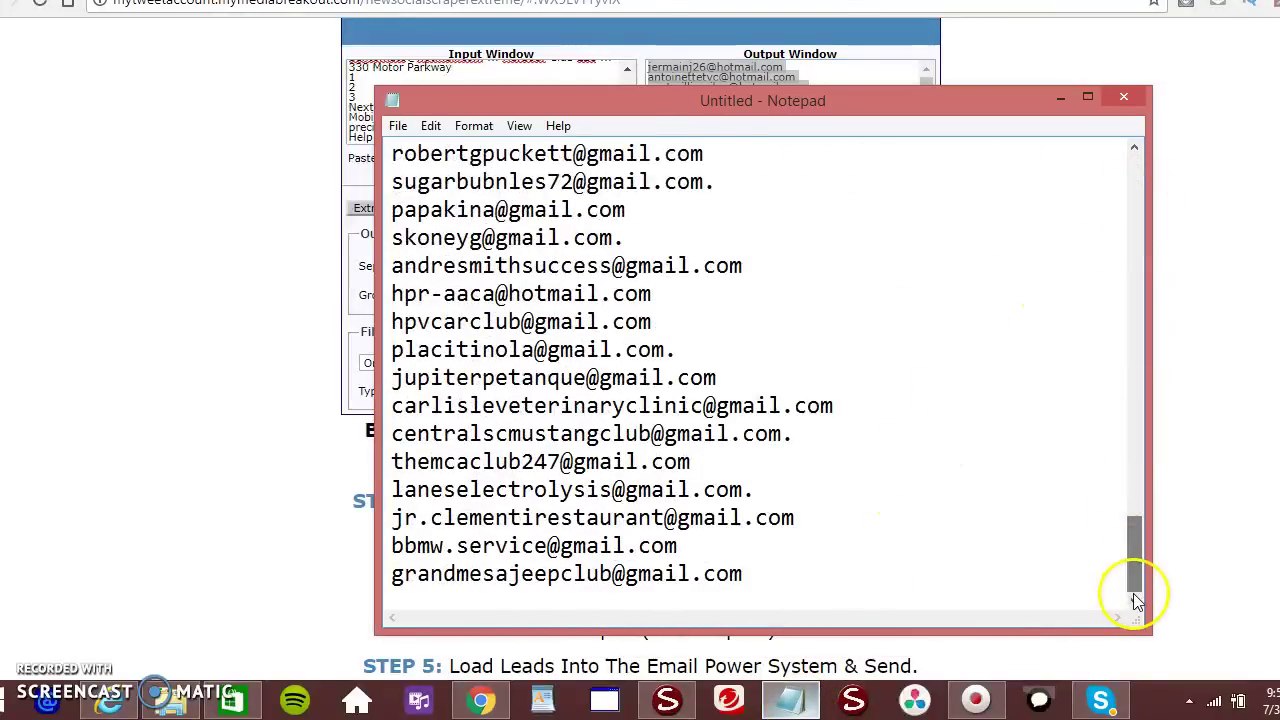
click(750, 576)
key(ctrl+v)
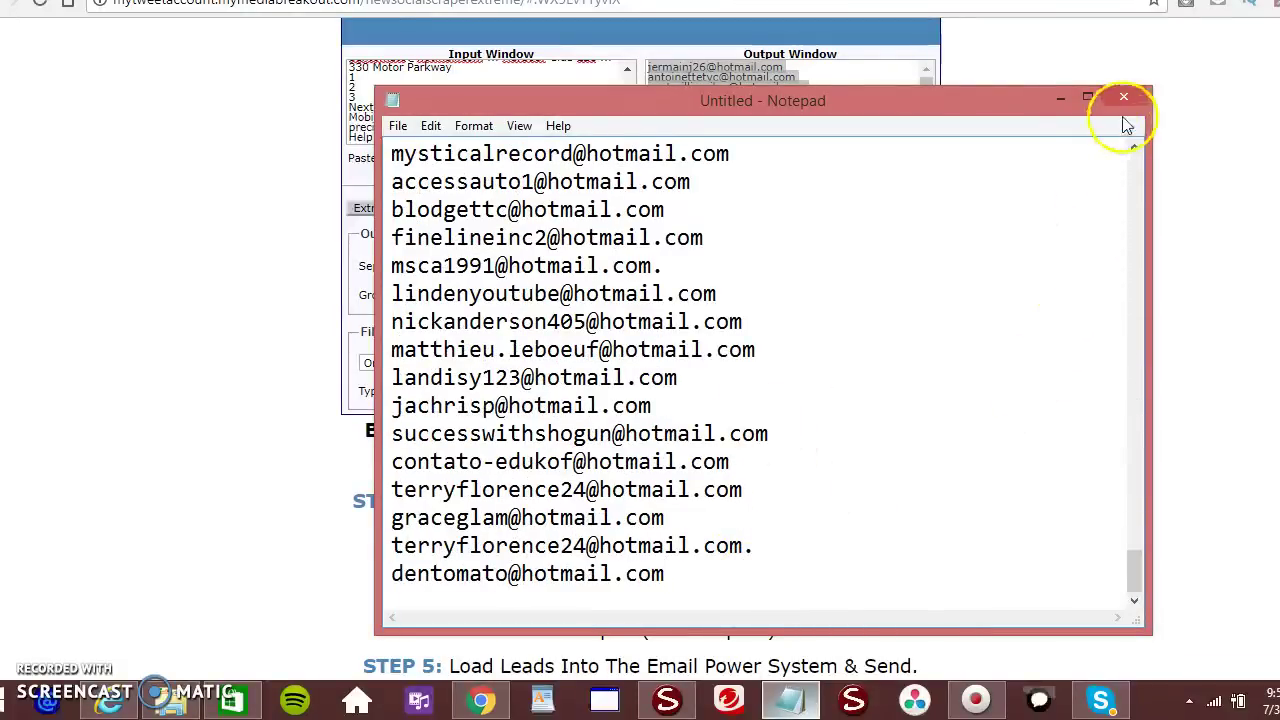
click(1058, 99)
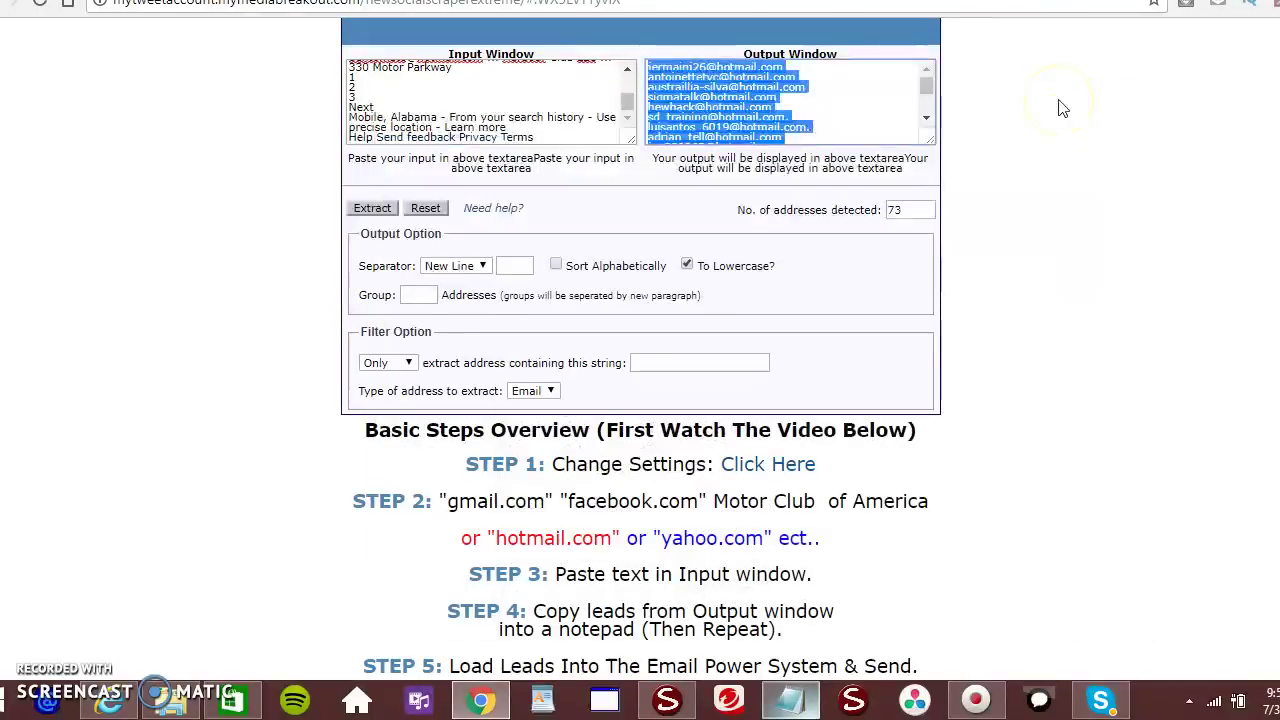
Review the search phrases at the start of the Notepad document and return to the scraper page
click(798, 708)
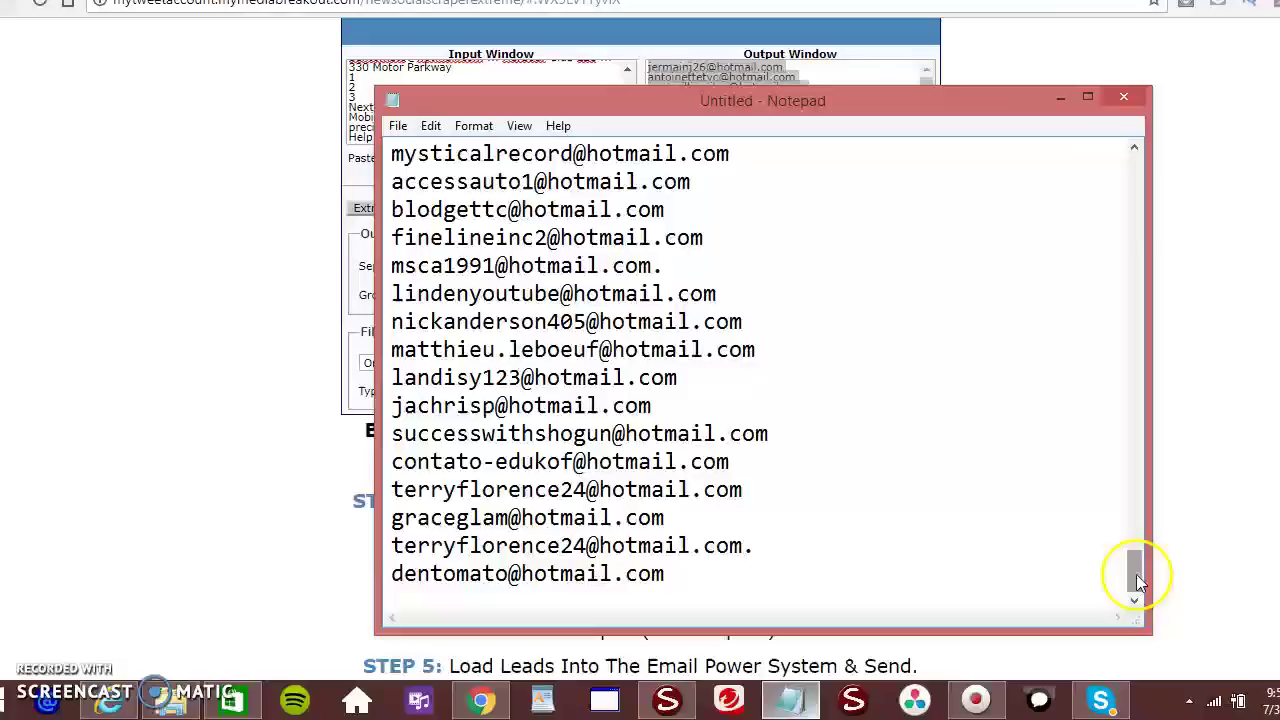
drag(1137, 578, 1140, 157)
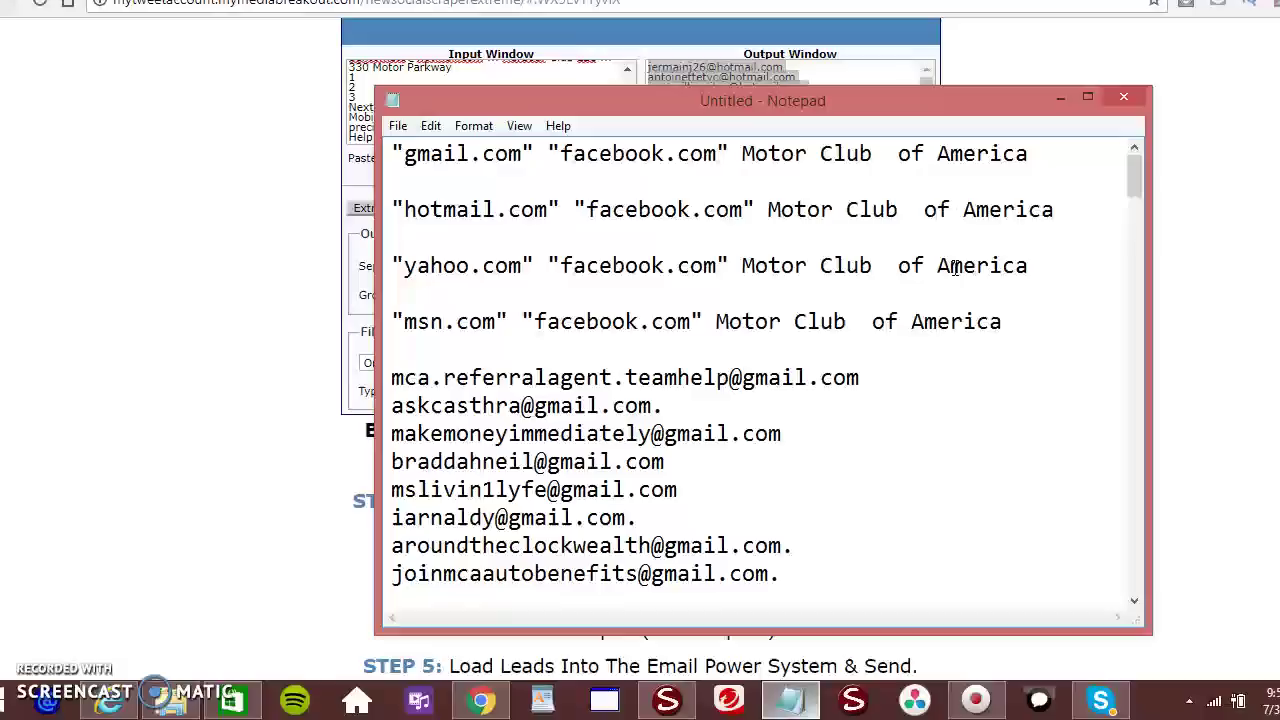
click(1060, 98)
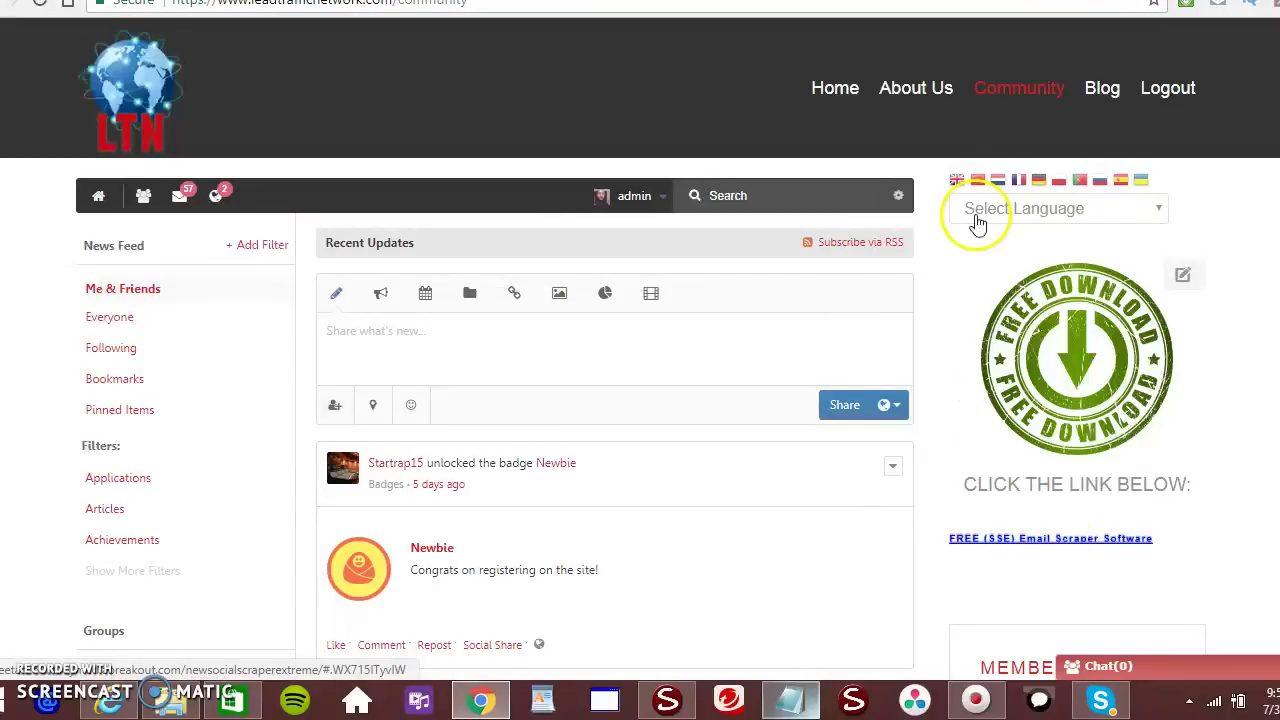
key(ctrl+Tab)
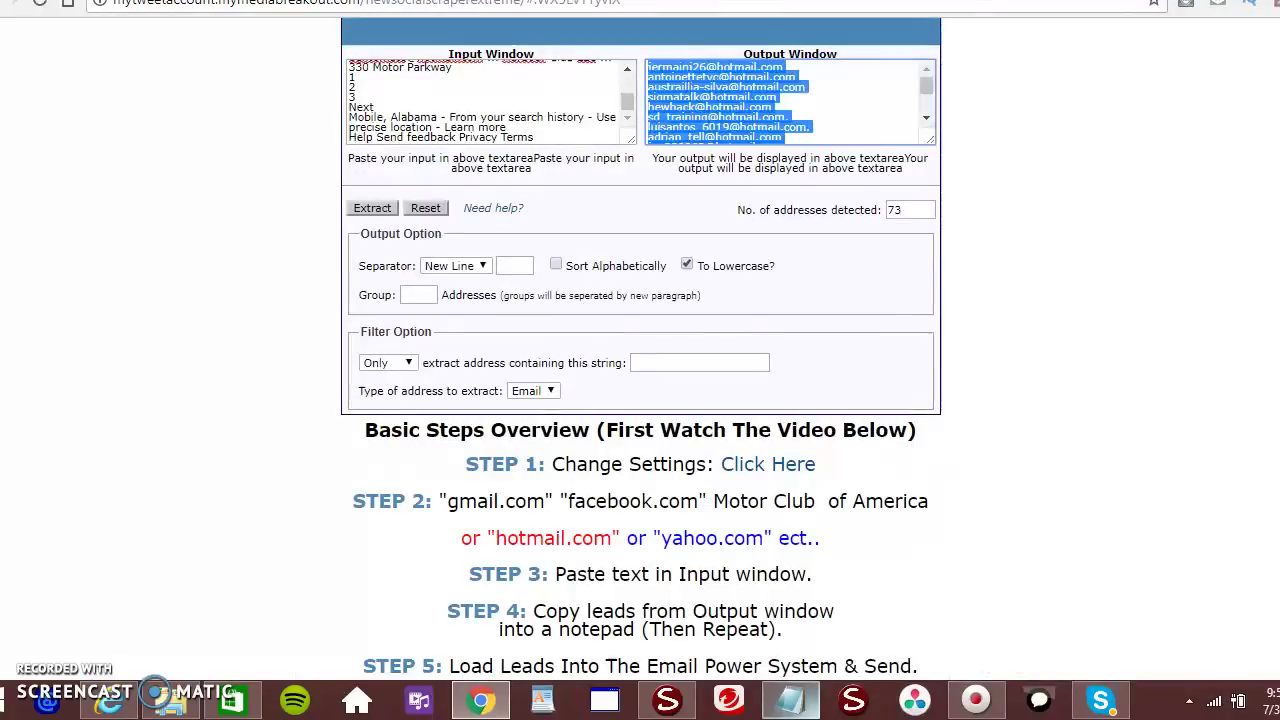